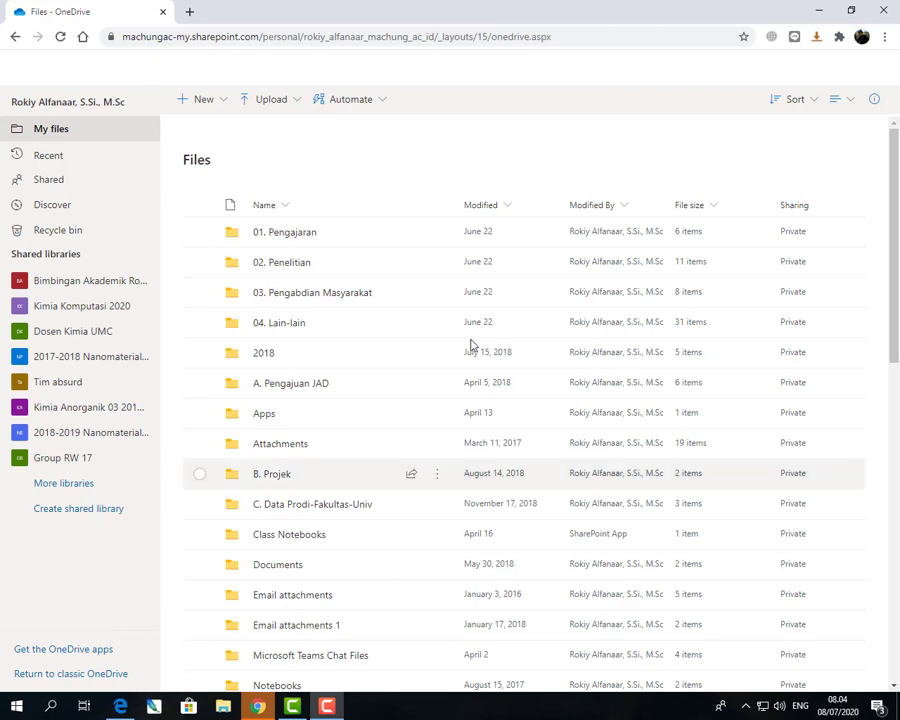
Open the 04. Lain-lain folder, and in the Edge window return from Latihan to the top-level Files list.
left_click(281, 323)
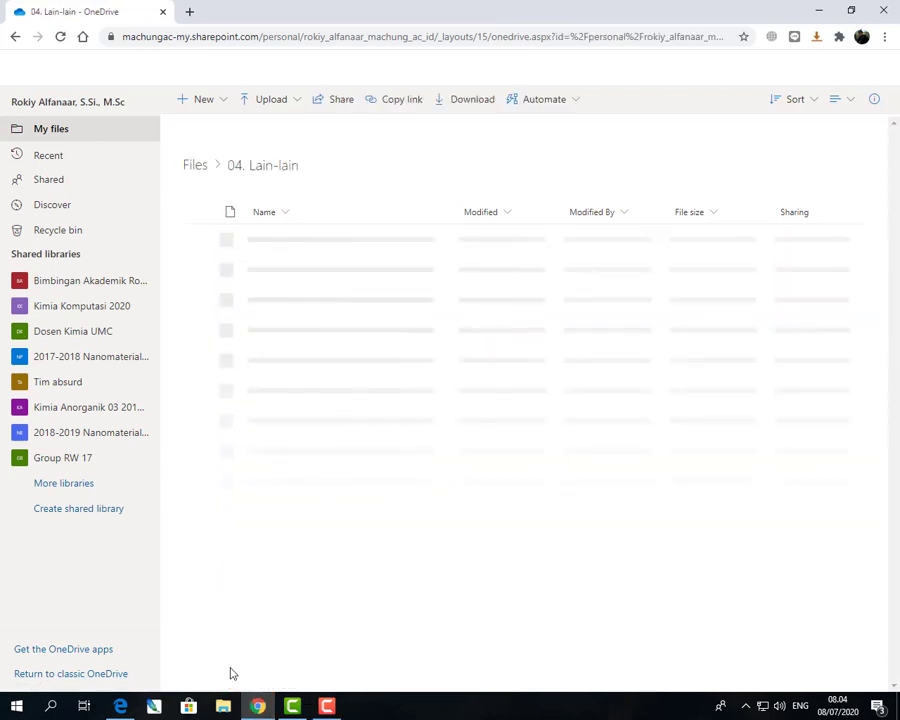
left_click(120, 706)
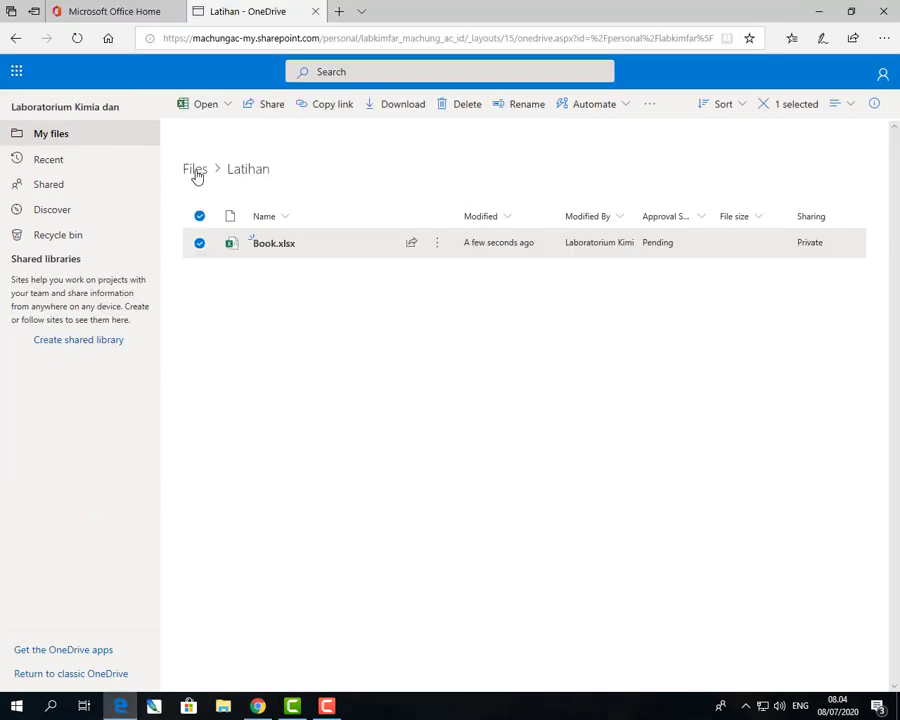
left_click(195, 170)
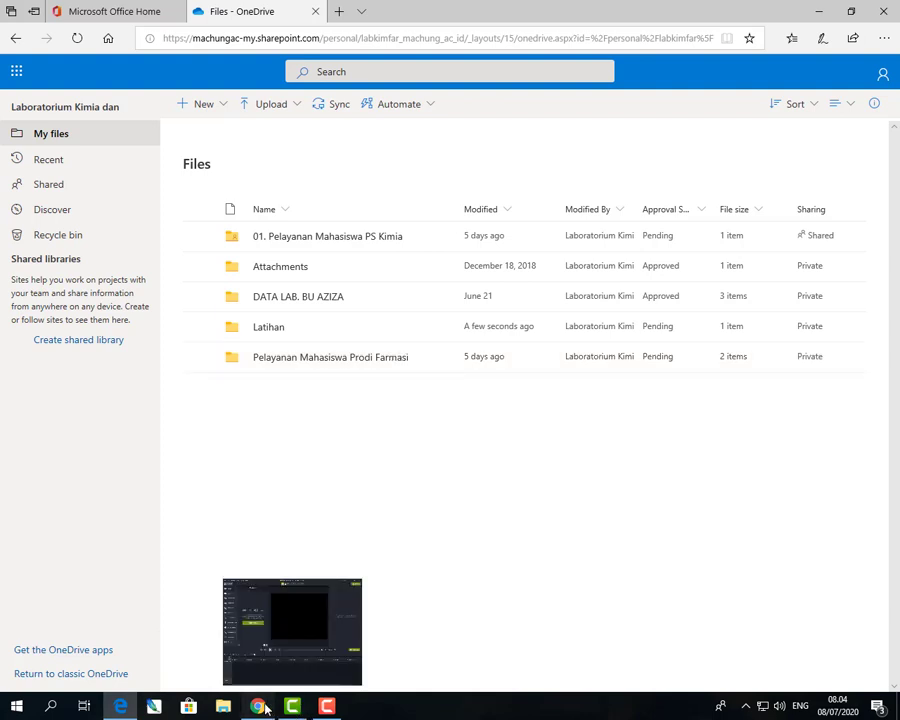
Switch back to Chrome and open the 4. Kepala Lab Kimia folder inside 04. Lain-lain.
left_click(262, 706)
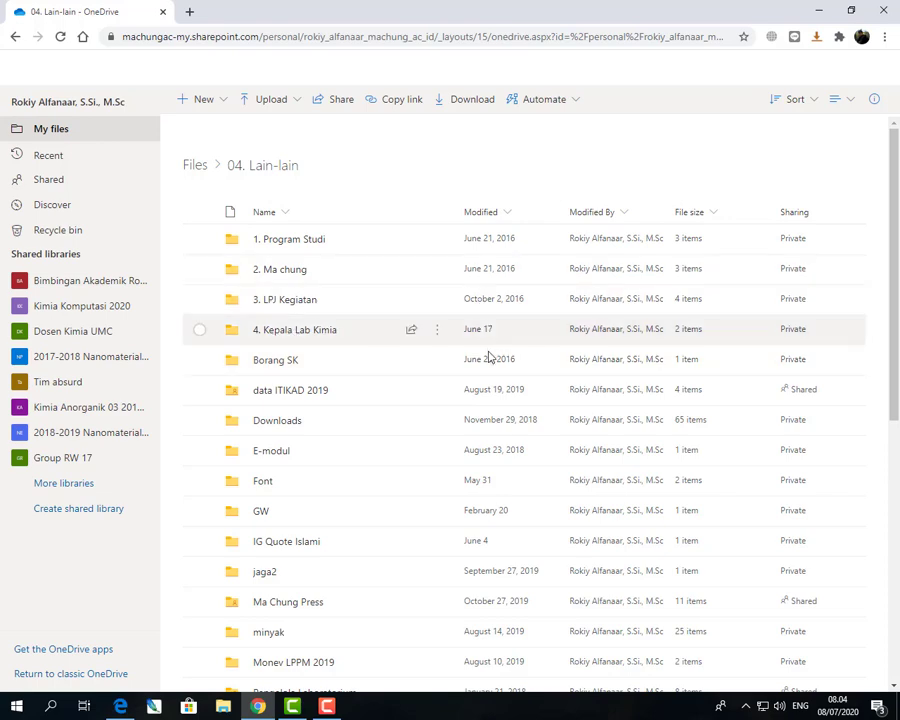
scroll(497, 384, "down", 7)
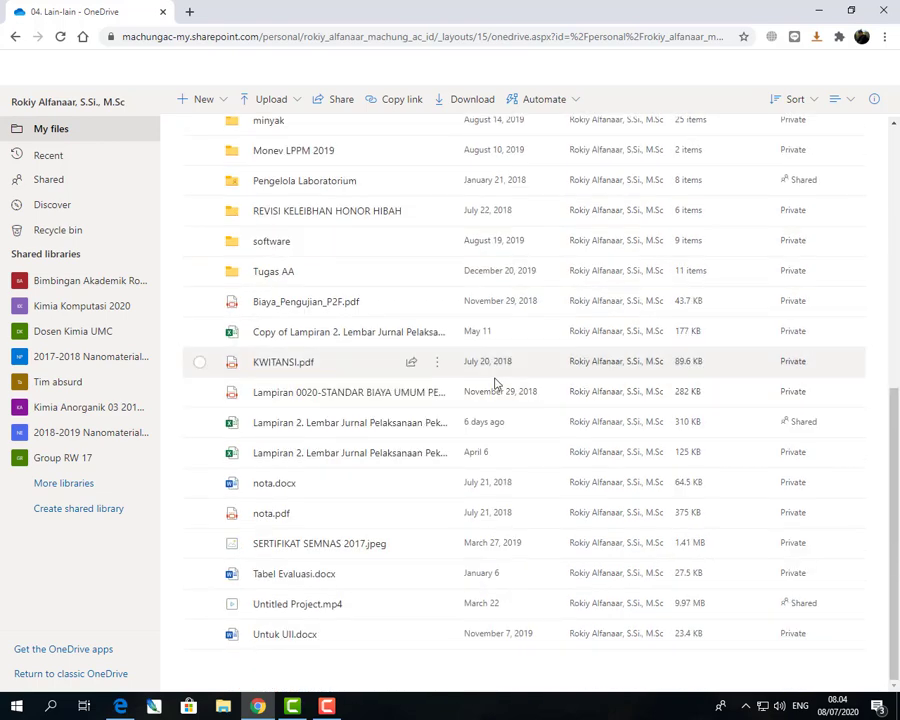
scroll(474, 367, "up", 7)
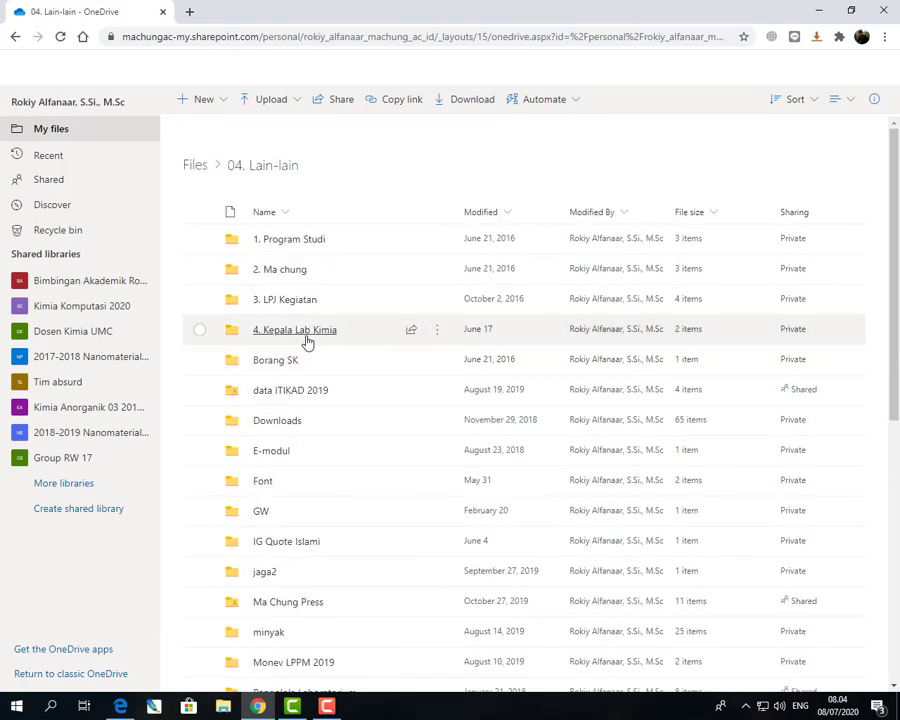
left_click(307, 340)
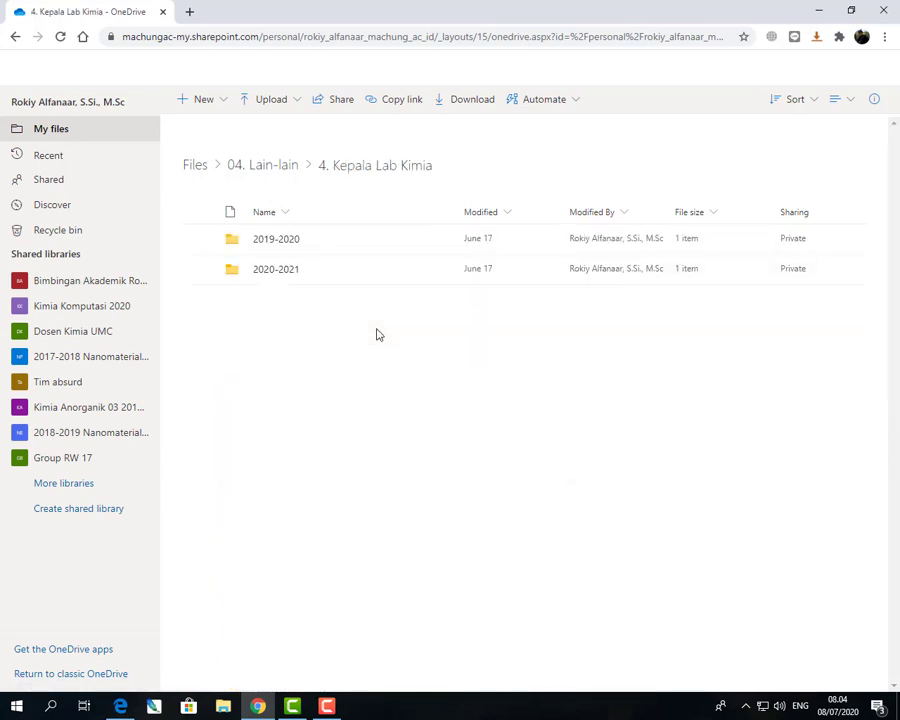
Create a new folder named "Laproan Praktikum" inside 4. Kepala Lab Kimia.
left_click(210, 102)
left_click(229, 130)
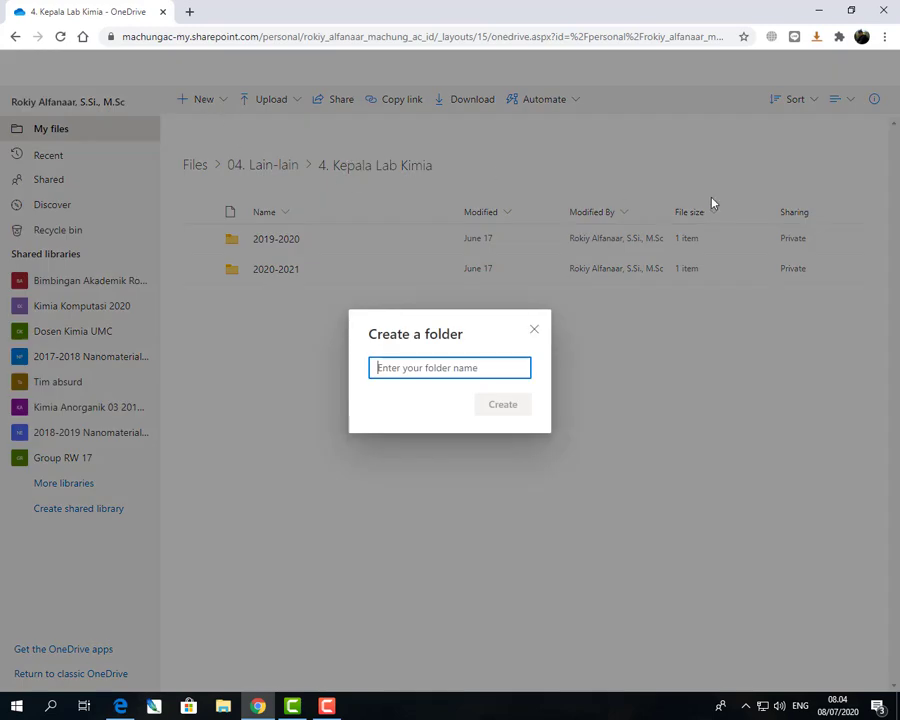
type("La")
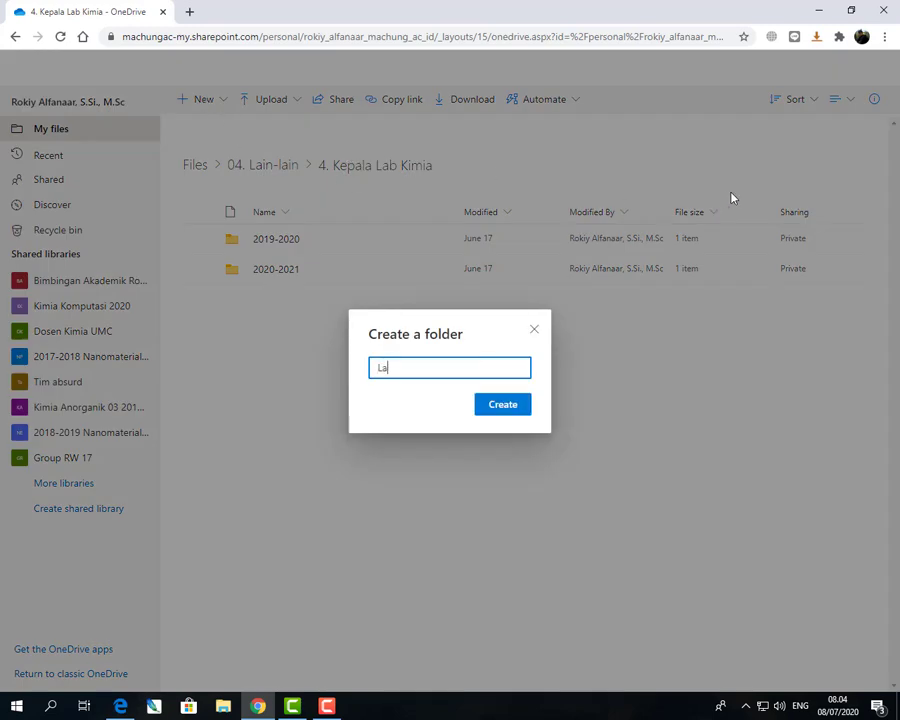
type("proan Praktikum")
key("Return")
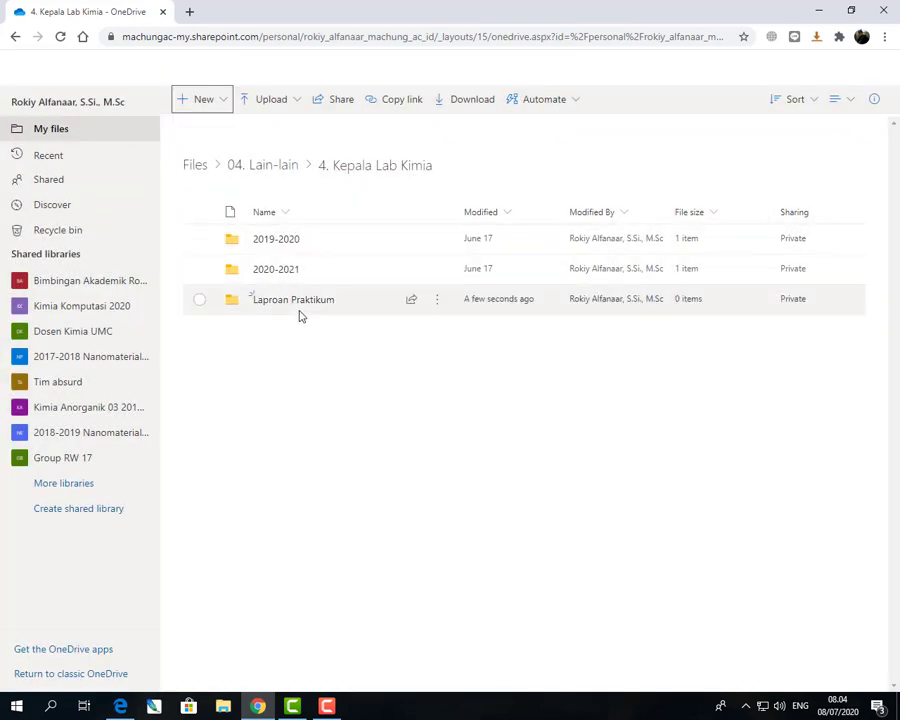
Correct the misspelled name of the new folder to "Laporan Praktikum".
left_click(442, 310)
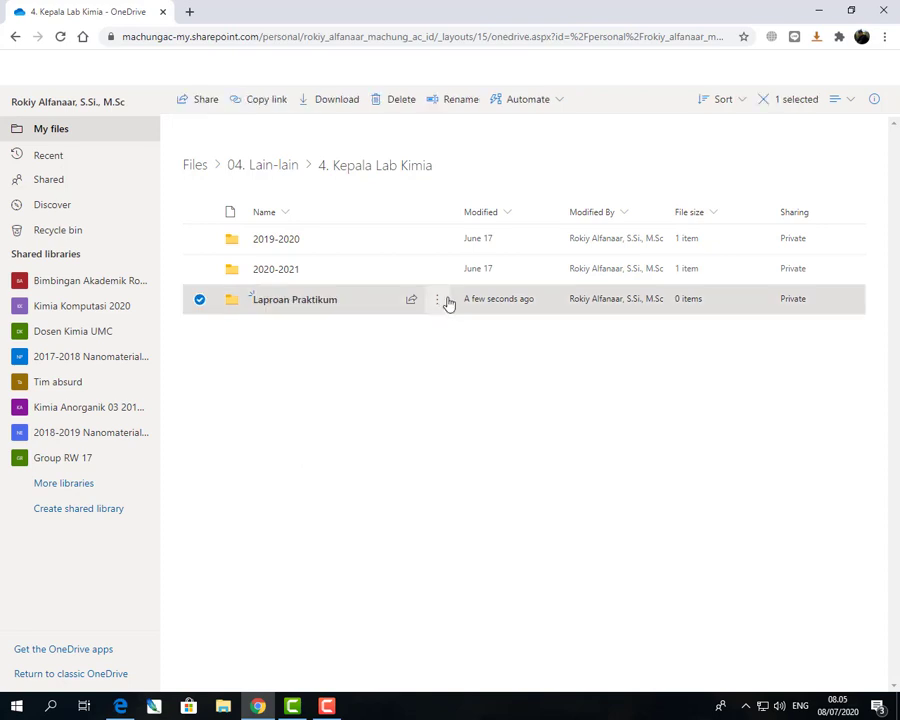
left_click(437, 299)
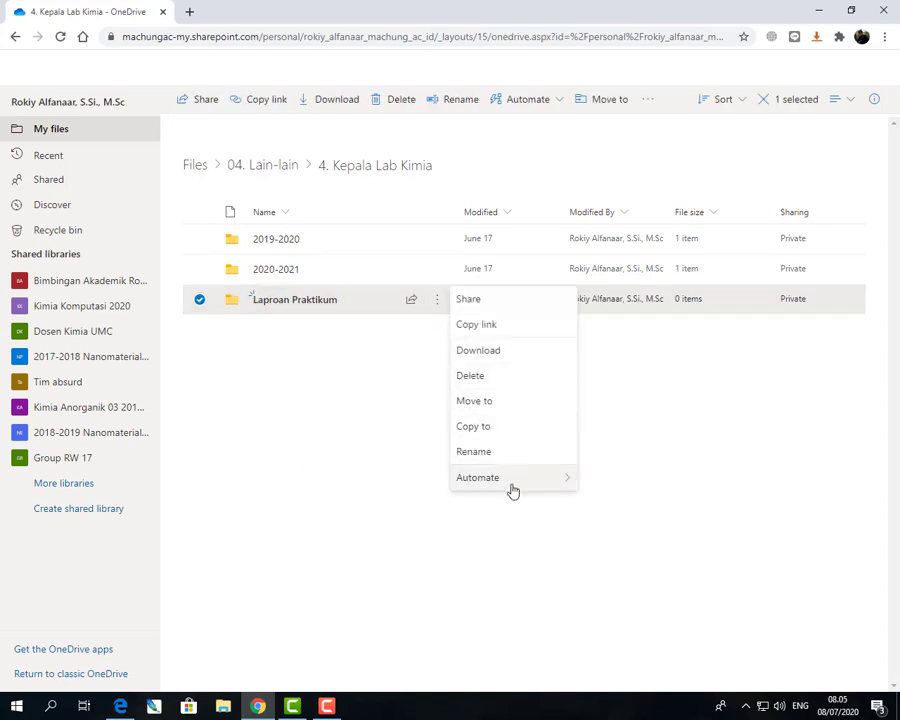
mouse_move(512, 467)
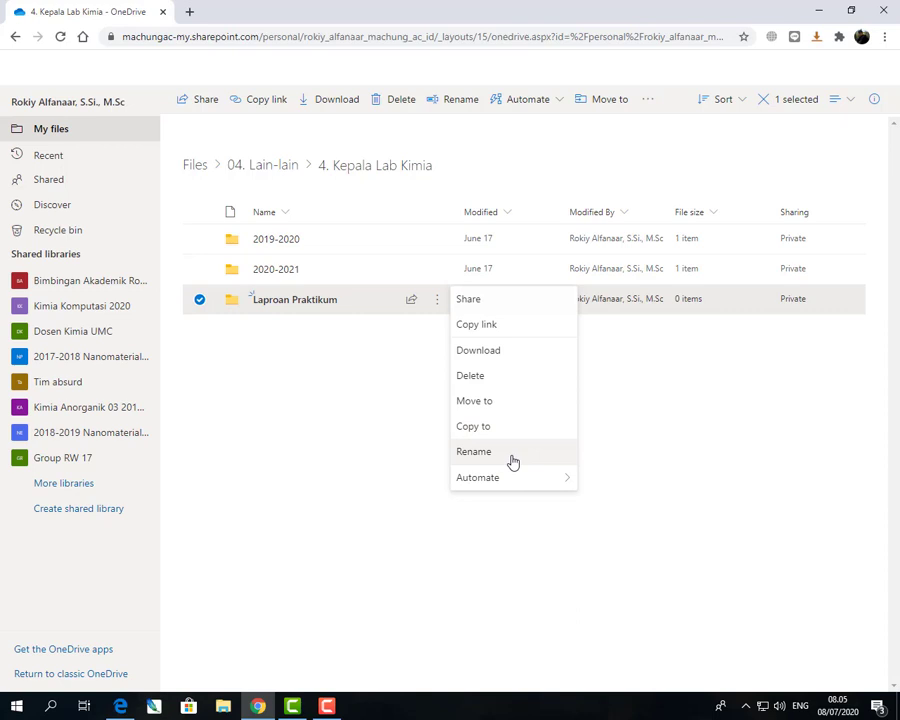
left_click(512, 452)
key("Left")
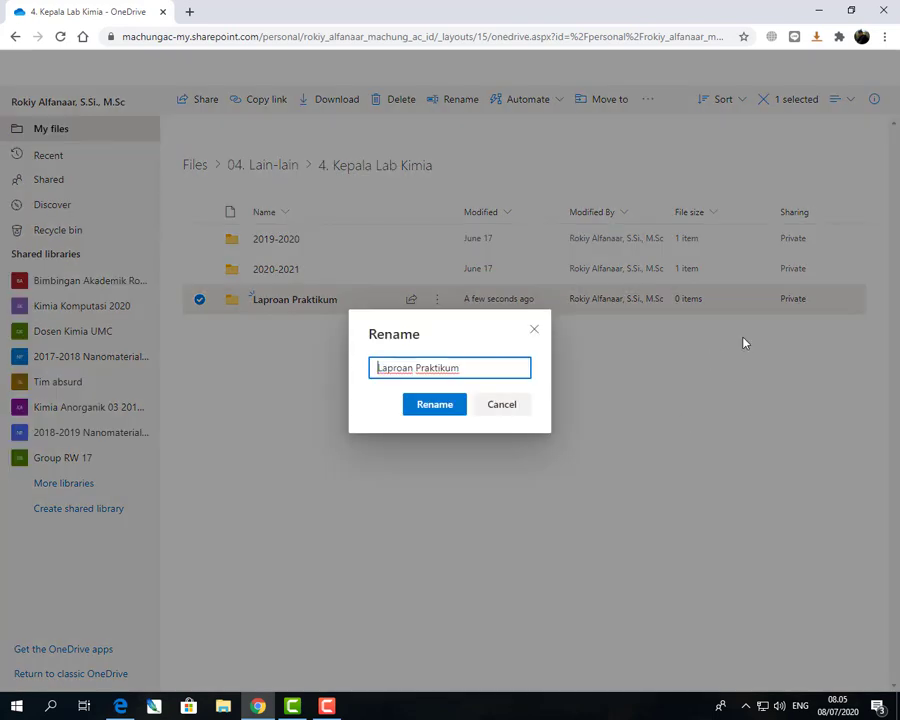
key("Right")
key("Right")
key("Right")
key("Right")
key("BackSpace")
type("r")
key("Return")
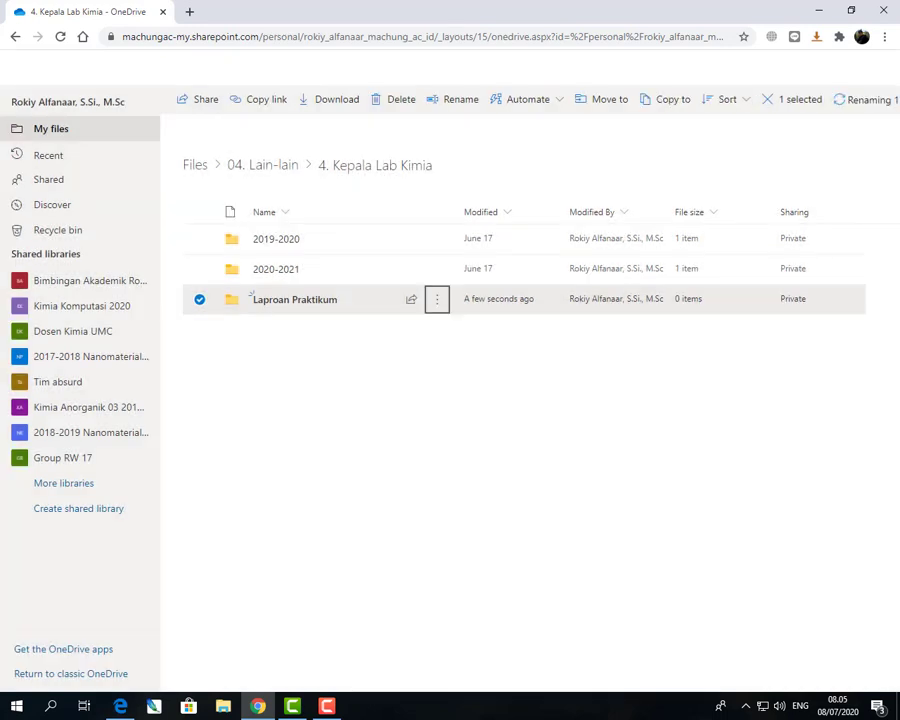
Open the Laporan Praktikum folder and create a new Excel workbook in it.
left_click(278, 305)
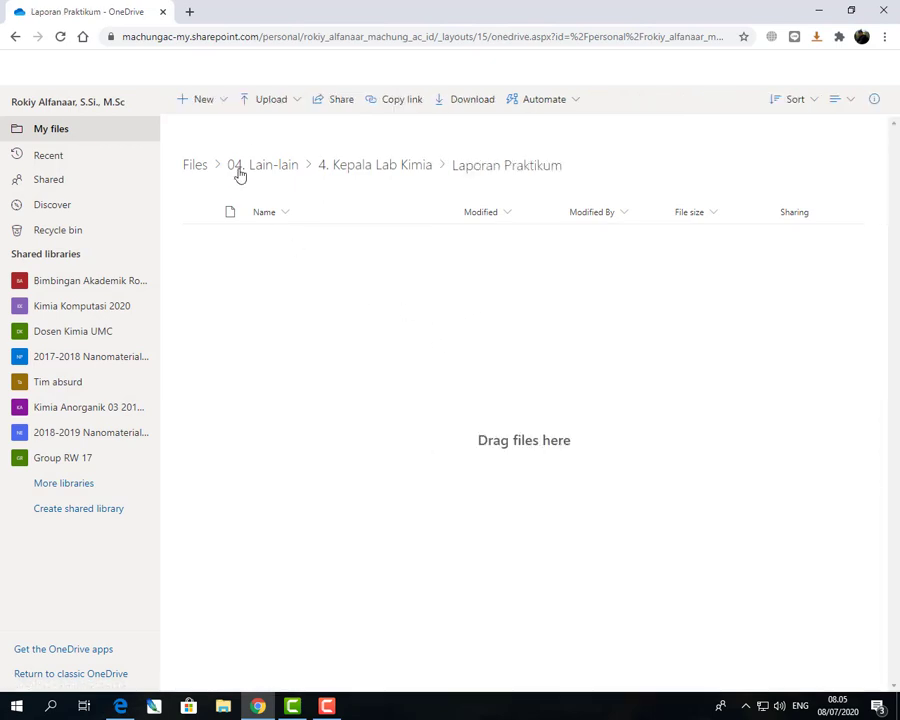
left_click(230, 108)
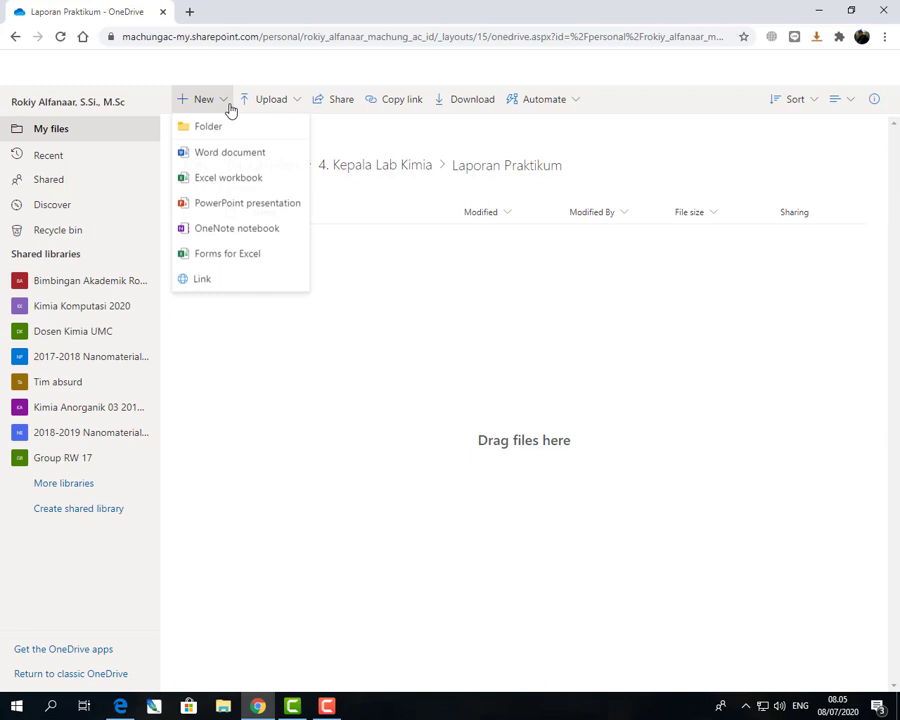
left_click(245, 180)
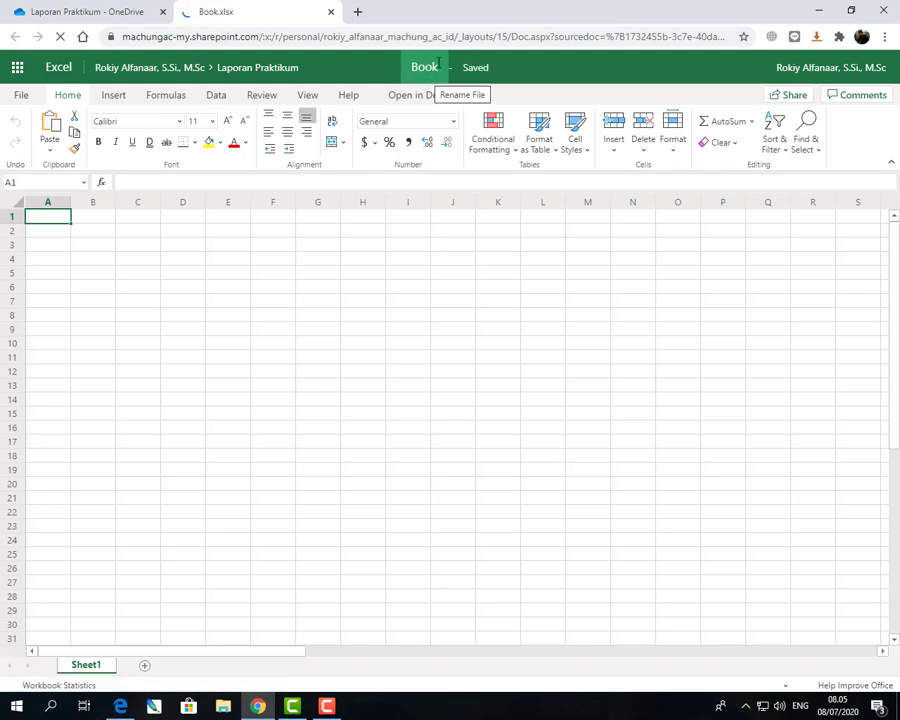
Rename the new workbook as "Deg".
left_click(438, 62)
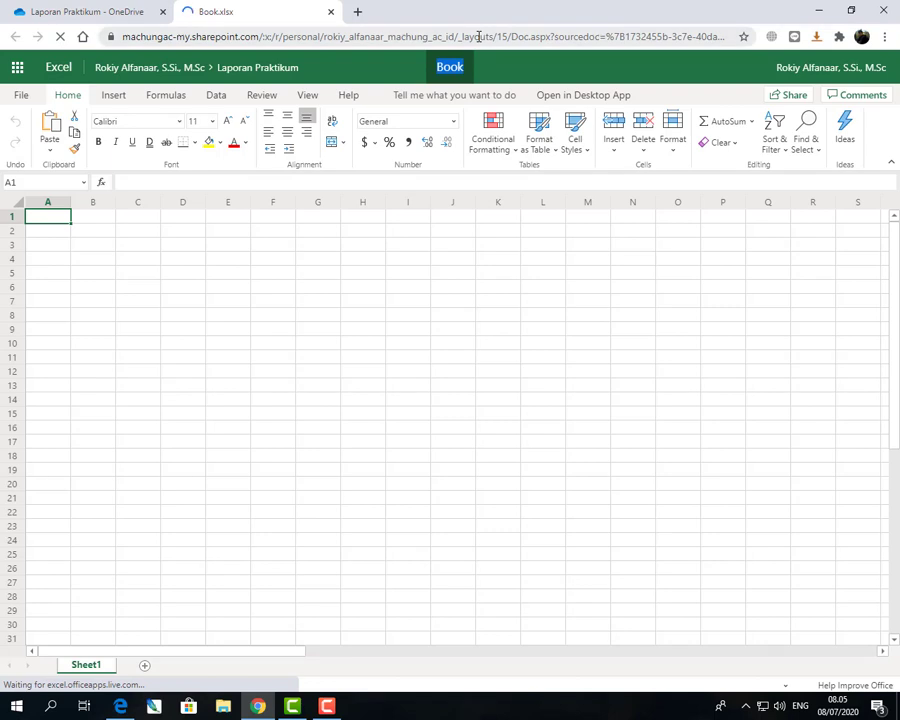
type("Deg")
key("Return")
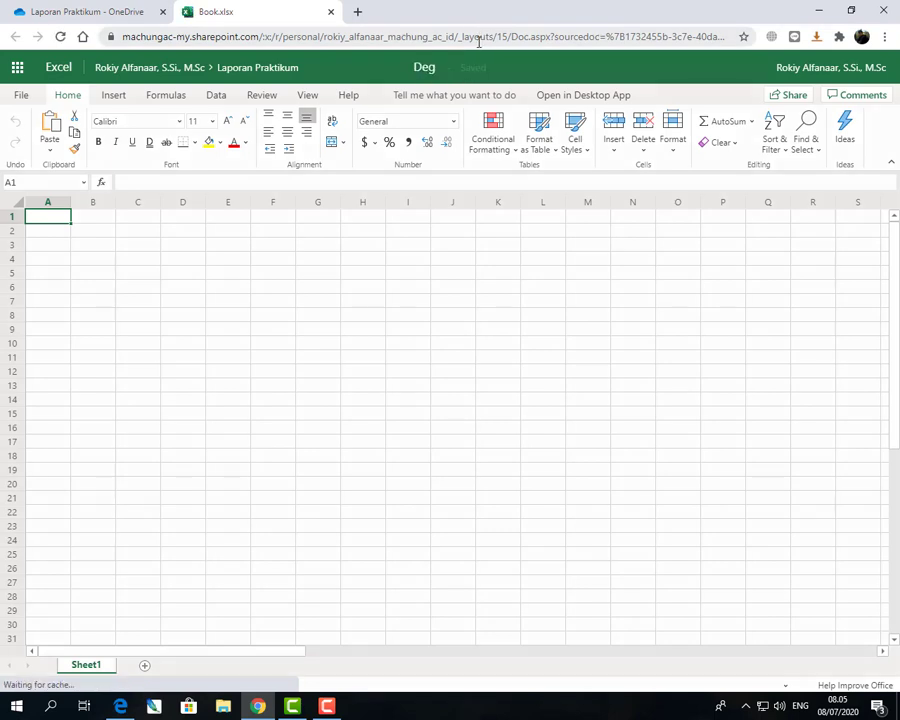
Rename the workbook as "Degradasi Limbah Secara Fotokatalitik".
left_click(452, 68)
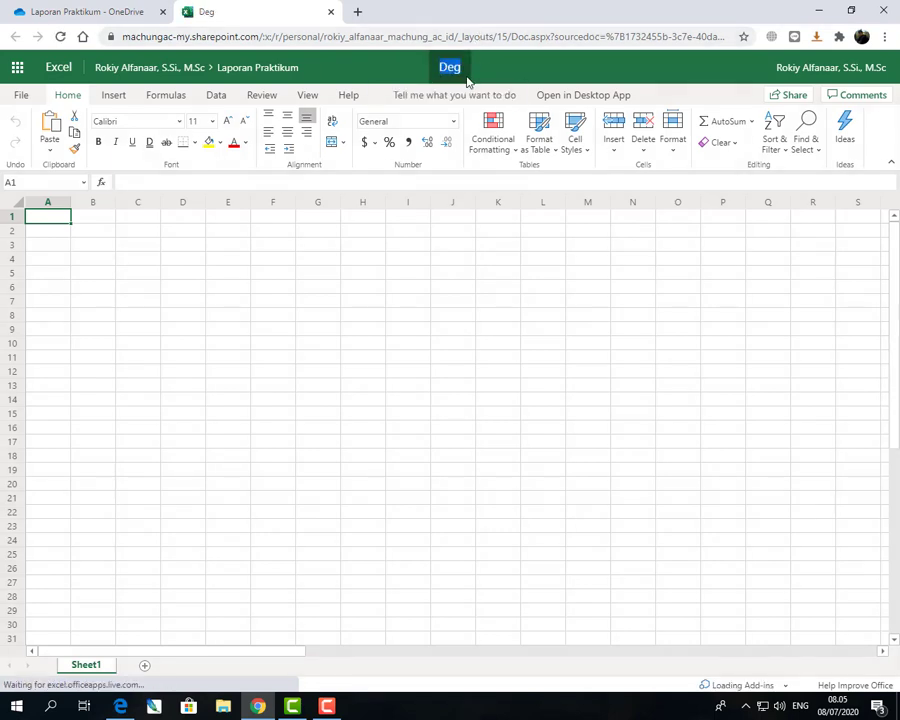
type("Degrada")
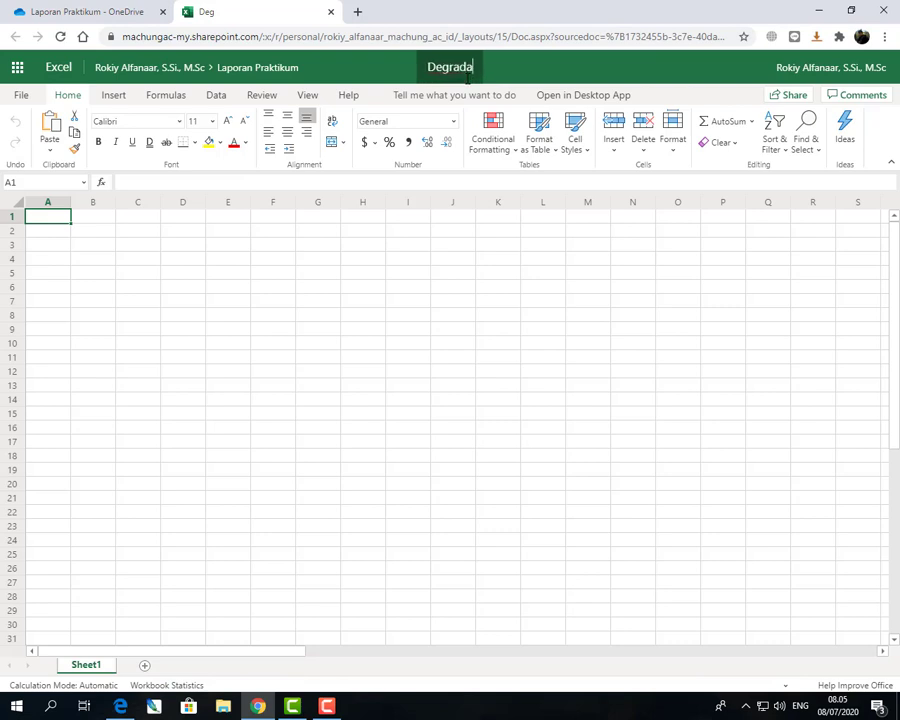
type("si Sen")
key("BackSpace")
key("BackSpace")
key("BackSpace")
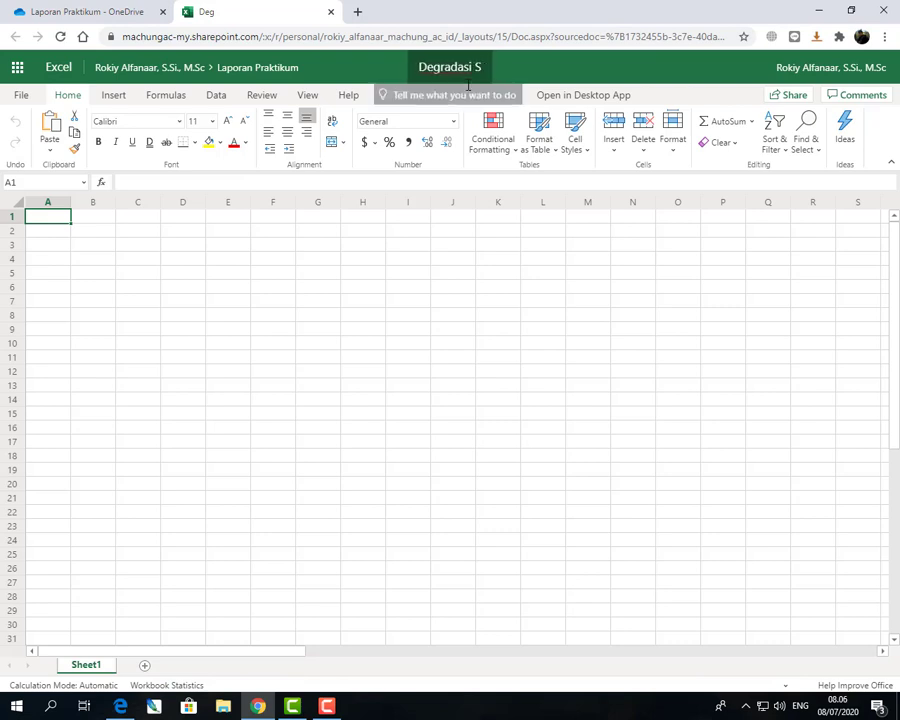
type("Limbah Secara")
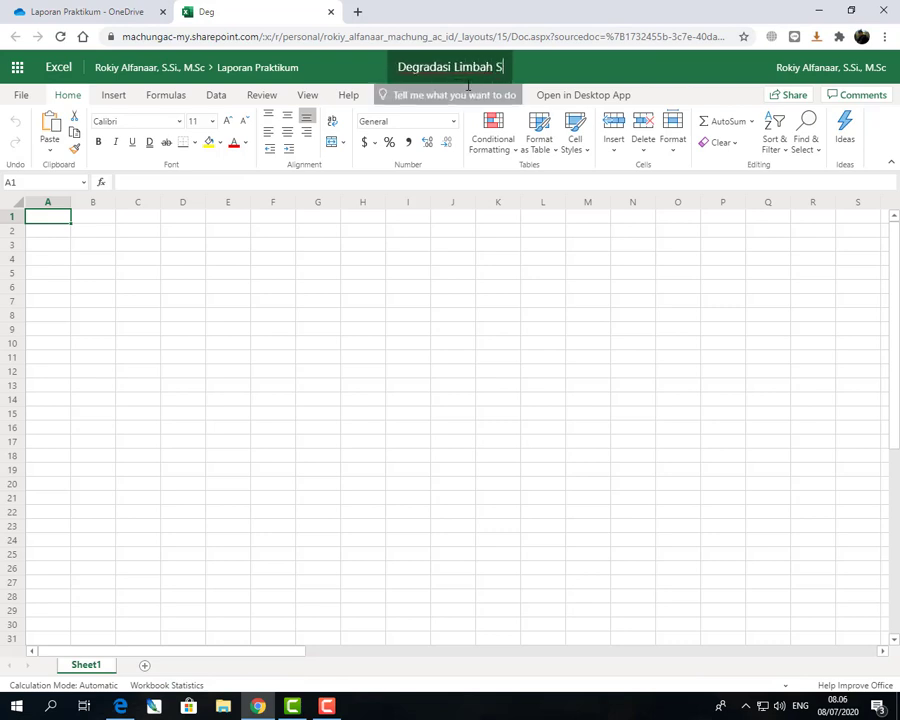
type(" F")
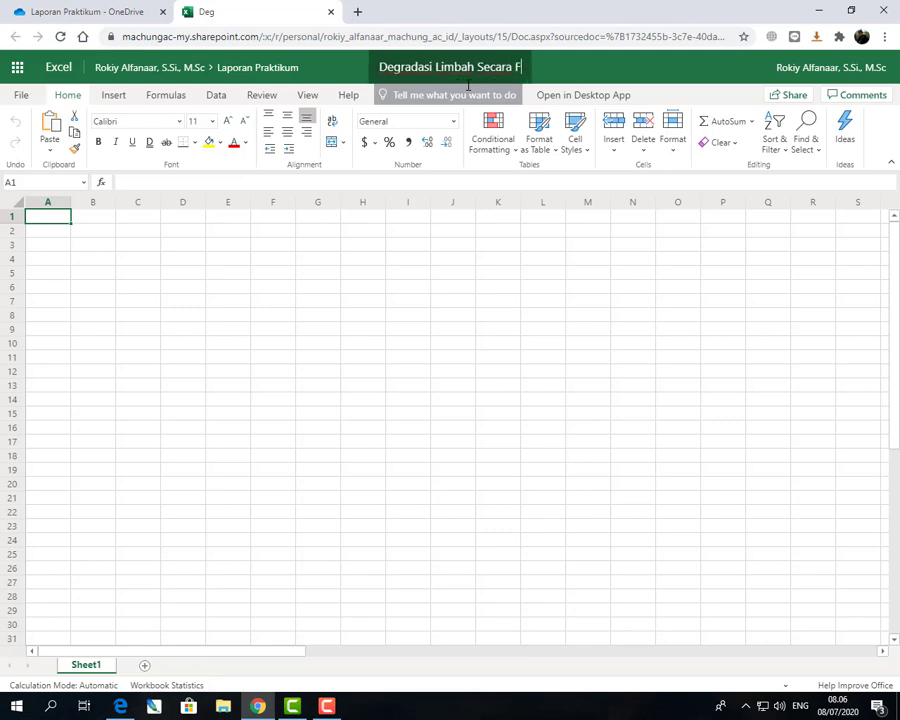
type("otokatal")
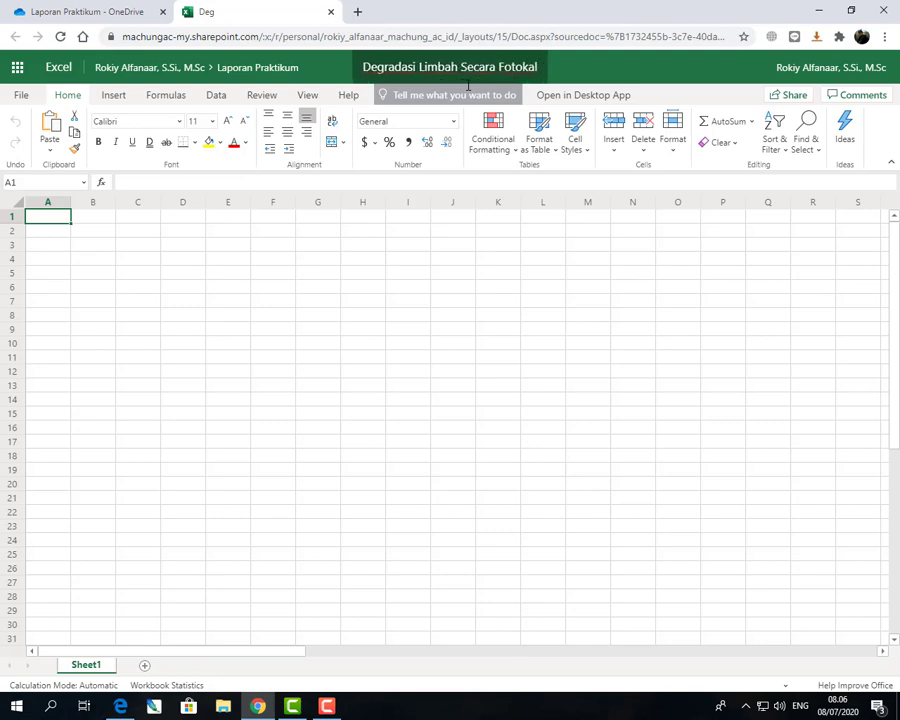
type("itik")
key("Return")
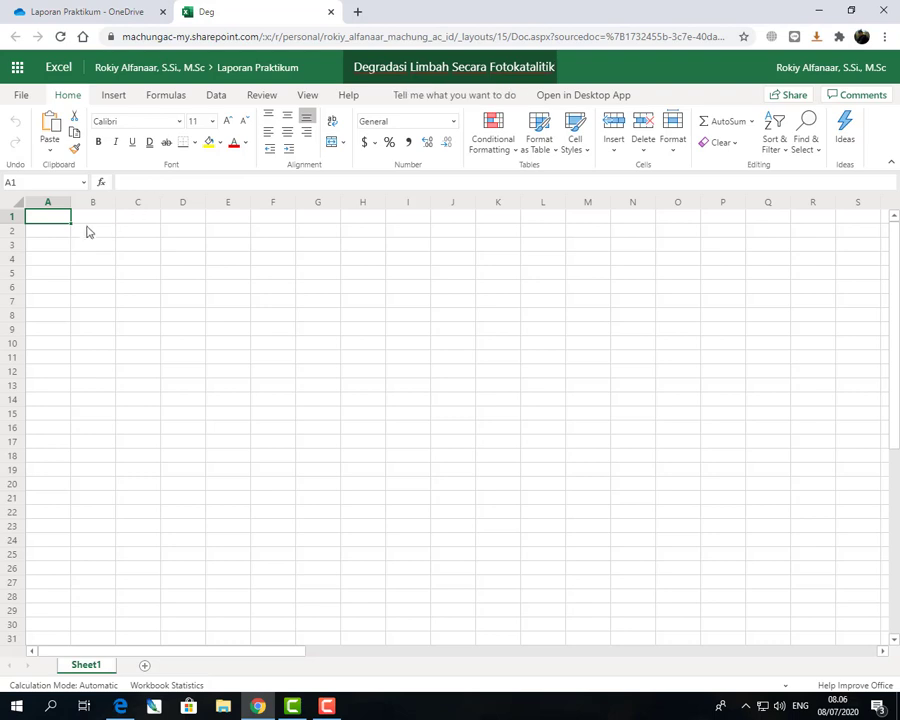
Enter the column headers "Menit", "M 0" and "M t" in cells A1, B1 and C1.
left_click(68, 215)
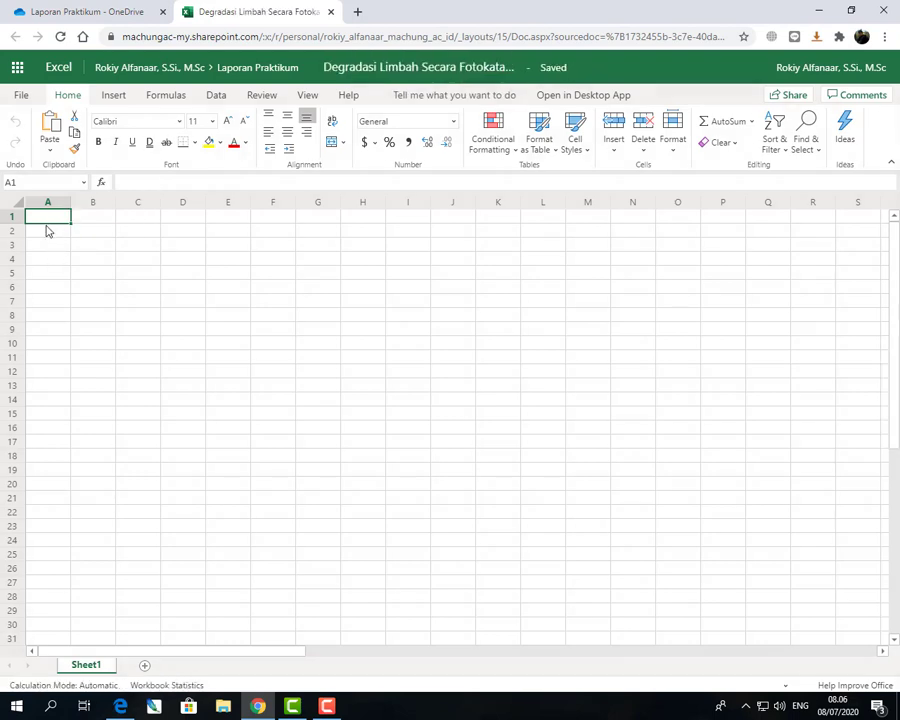
left_click(45, 233)
left_click(47, 217)
type("Menit")
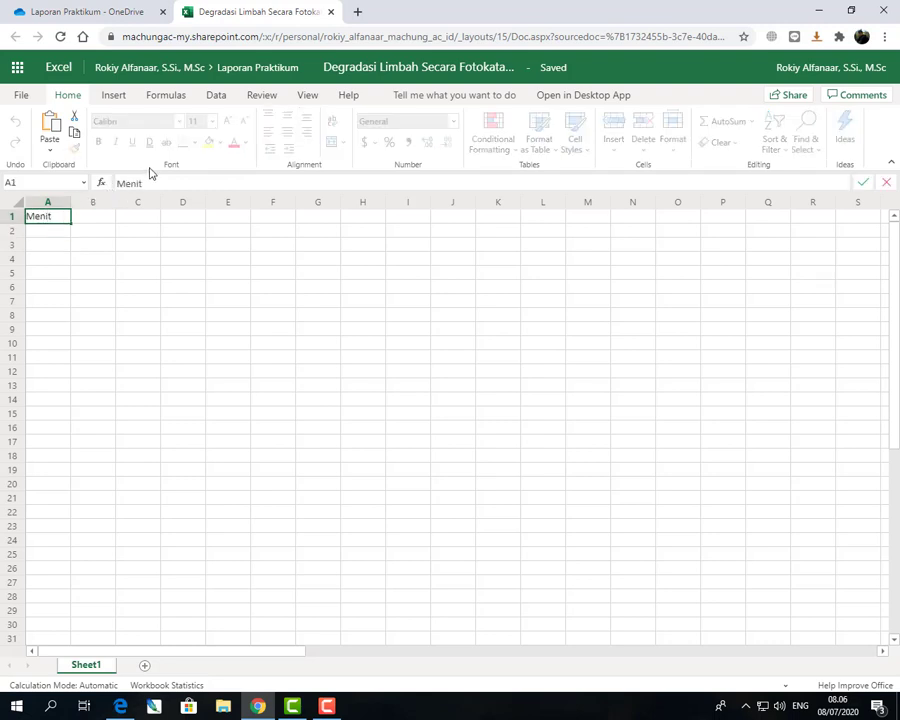
key("Tab")
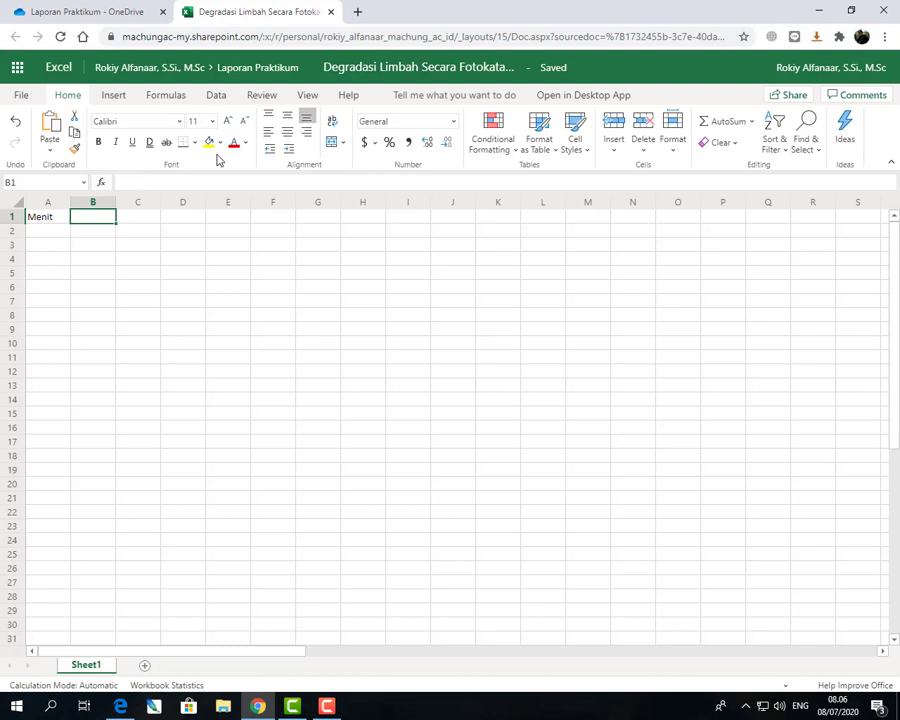
type("Mi")
key("BackSpace")
key("BackSpace")
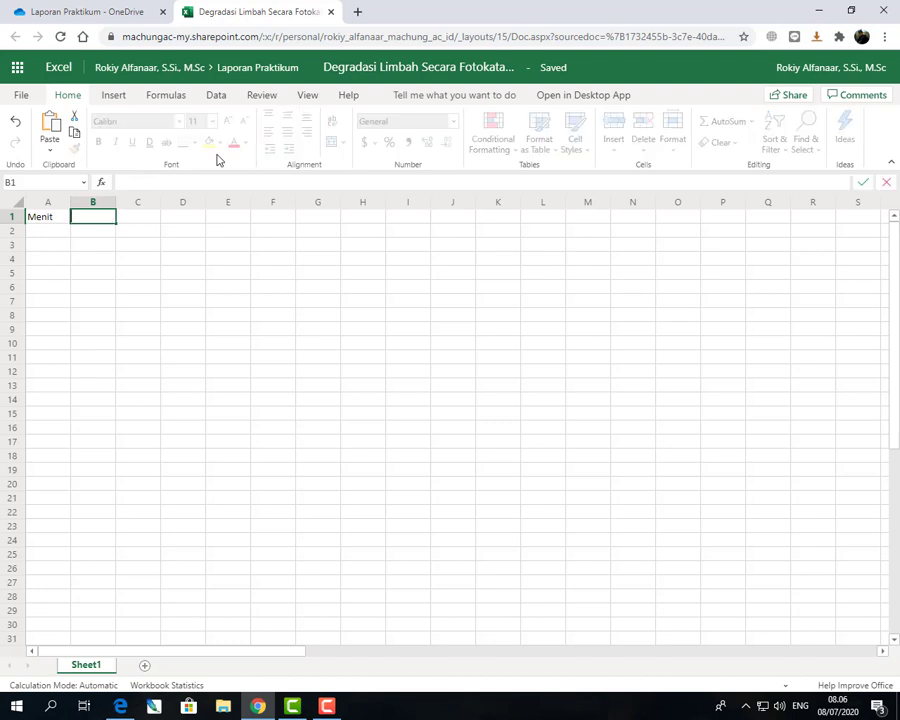
type("M 0")
key("Tab")
type("M t")
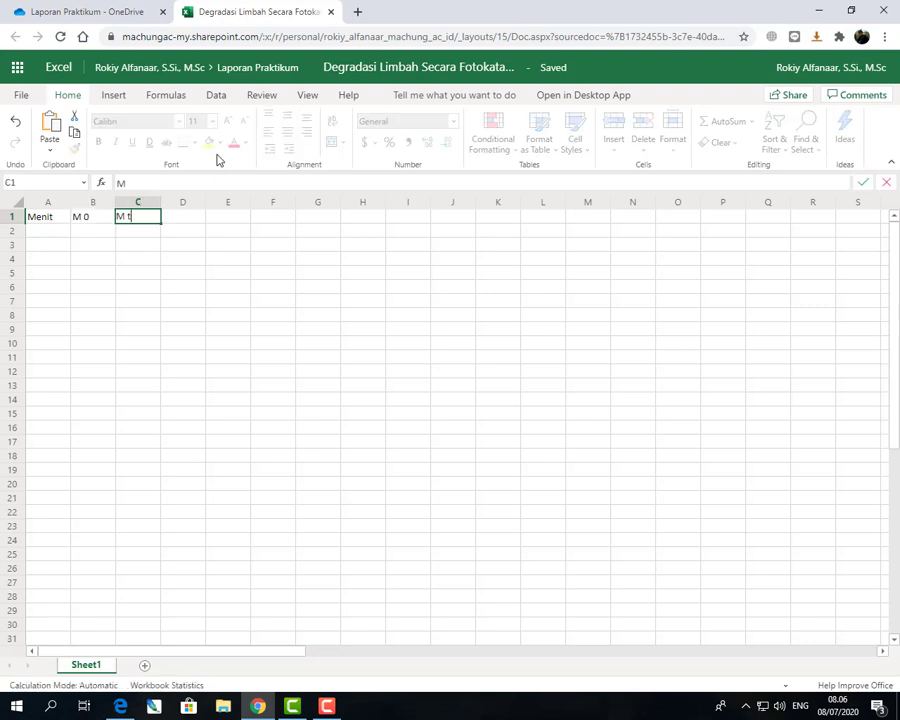
Fill the first data row with 0 in A2 under Menit and 20 in B2 under M 0.
left_click(49, 235)
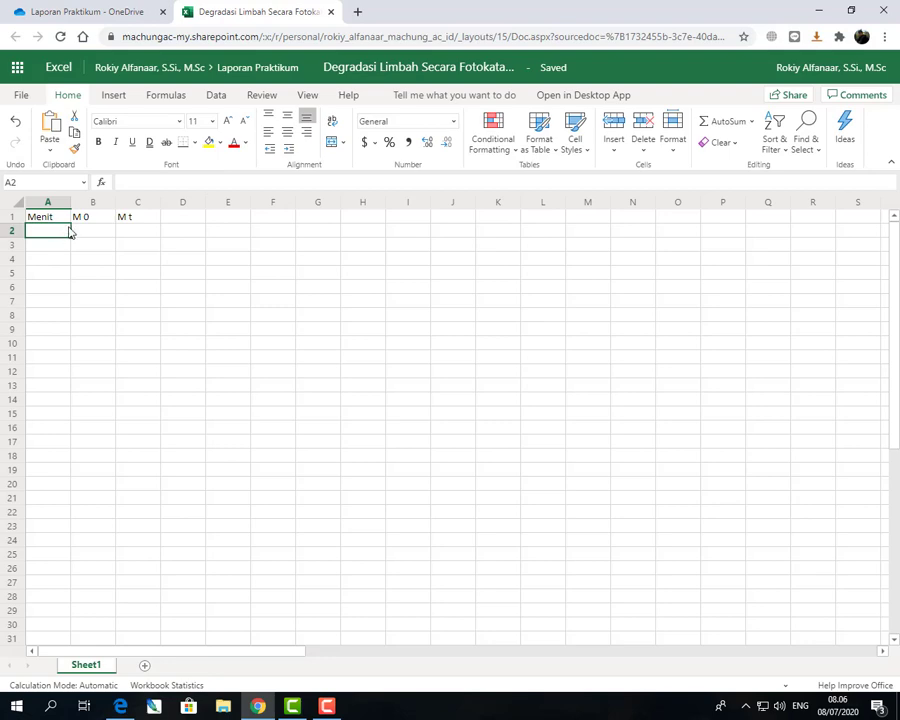
type("0")
left_click(99, 236)
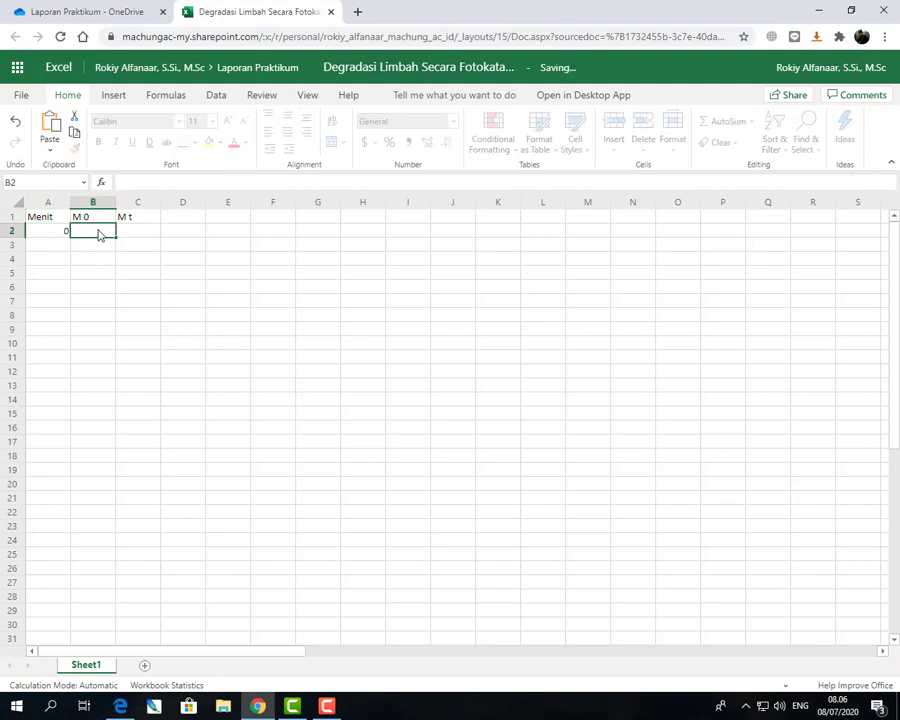
type("20")
Append "(ppm)" to the M 0 and M t headers in B1 and C1, and enter 20 in C2.
left_click(91, 222)
left_click(331, 179)
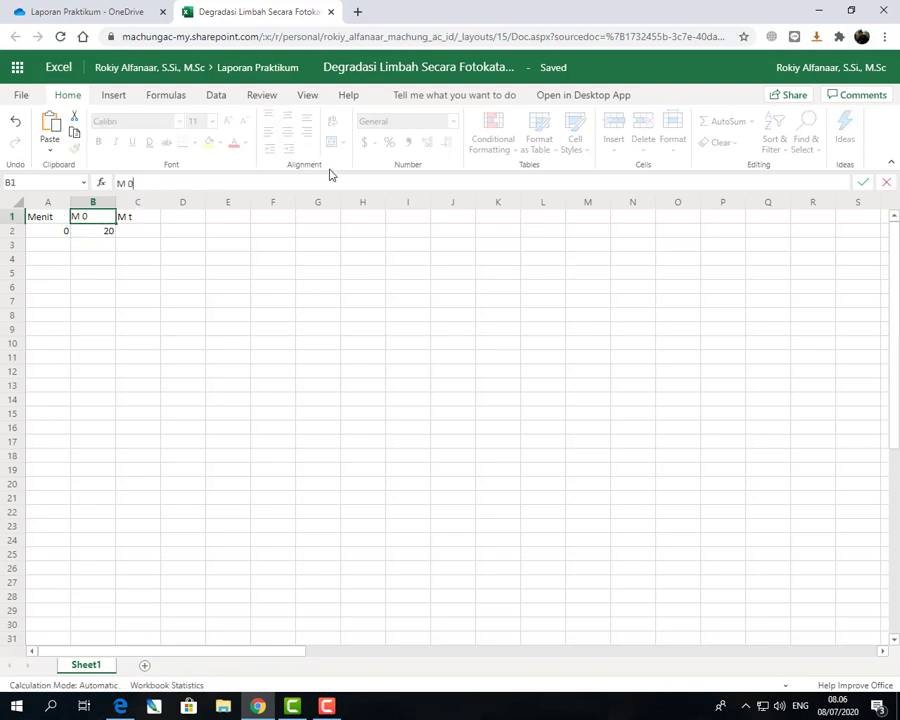
type("(ppm)")
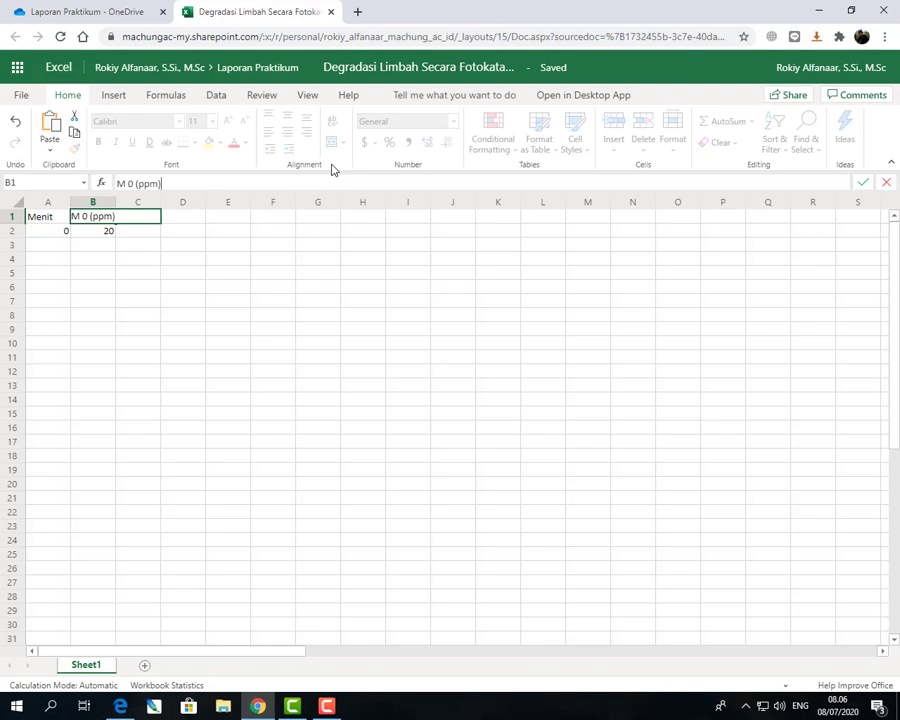
left_click(126, 361)
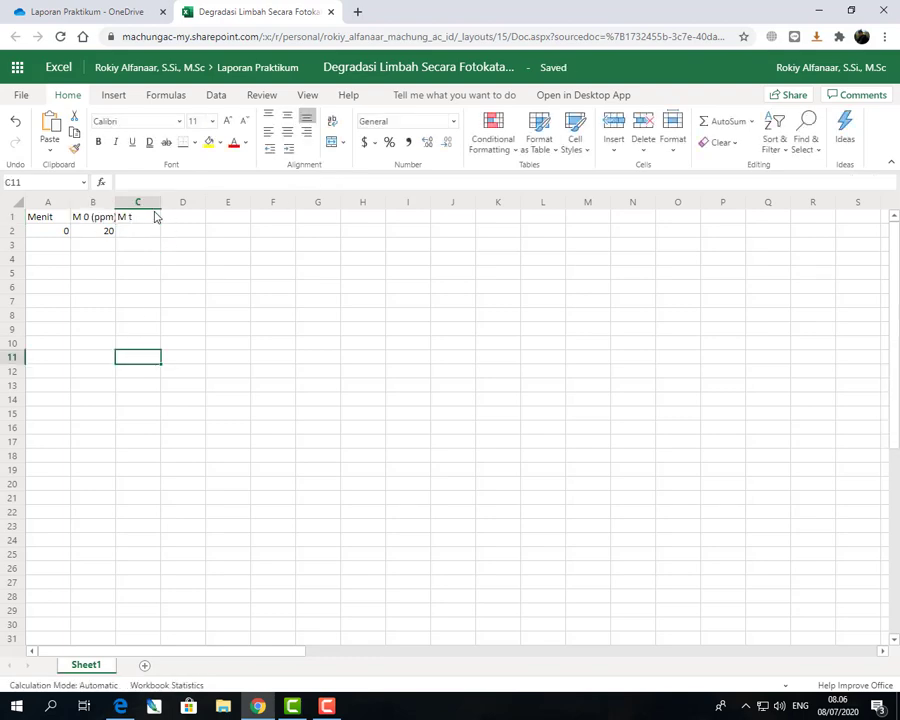
left_click(150, 215)
left_click(168, 186)
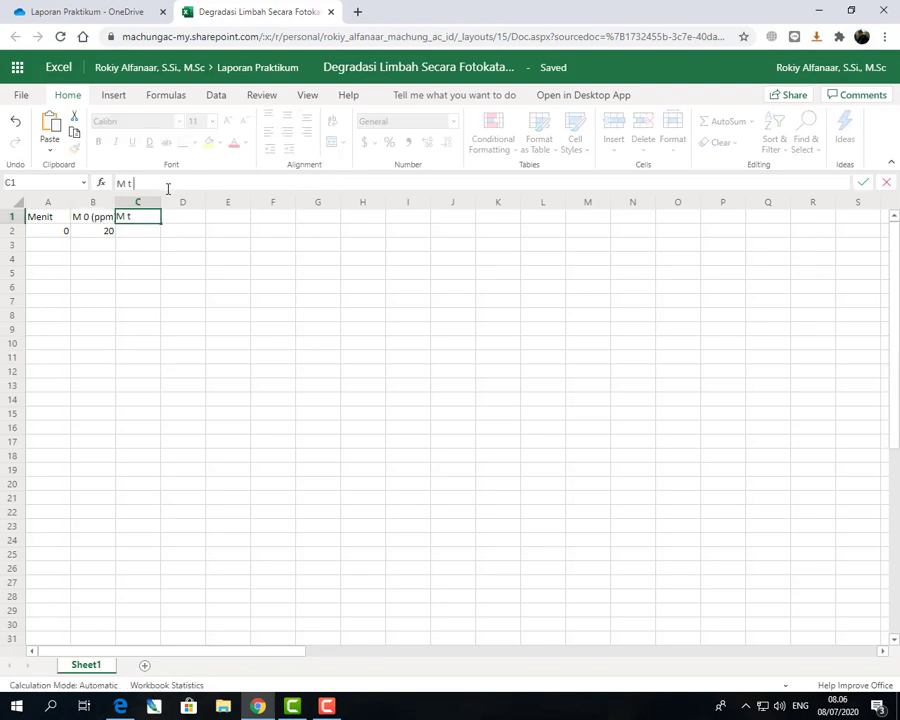
type("(ppm)")
key("Return")
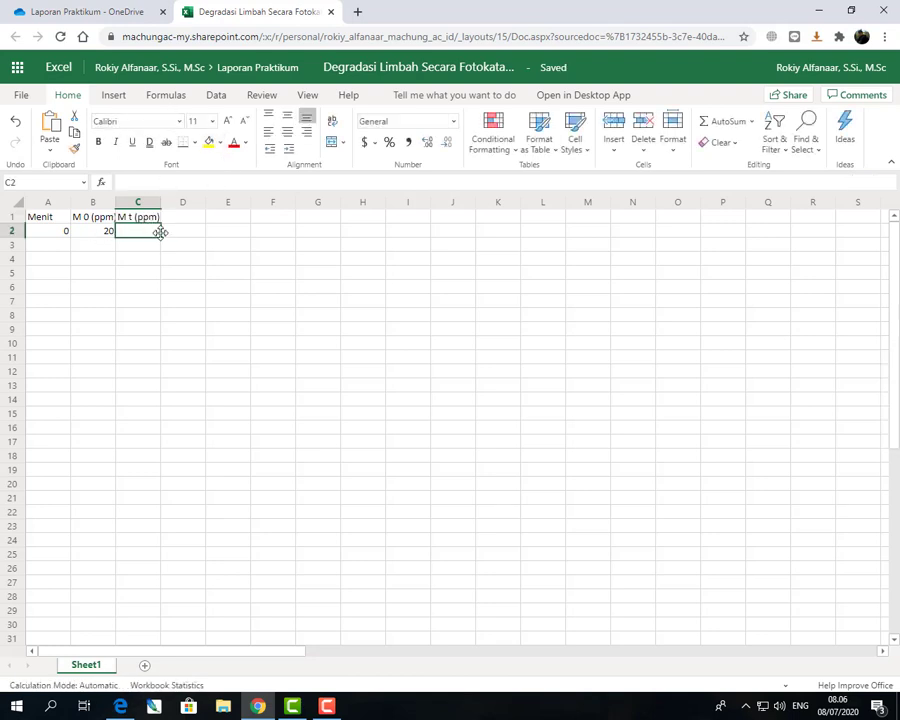
type("20")
key("Return")
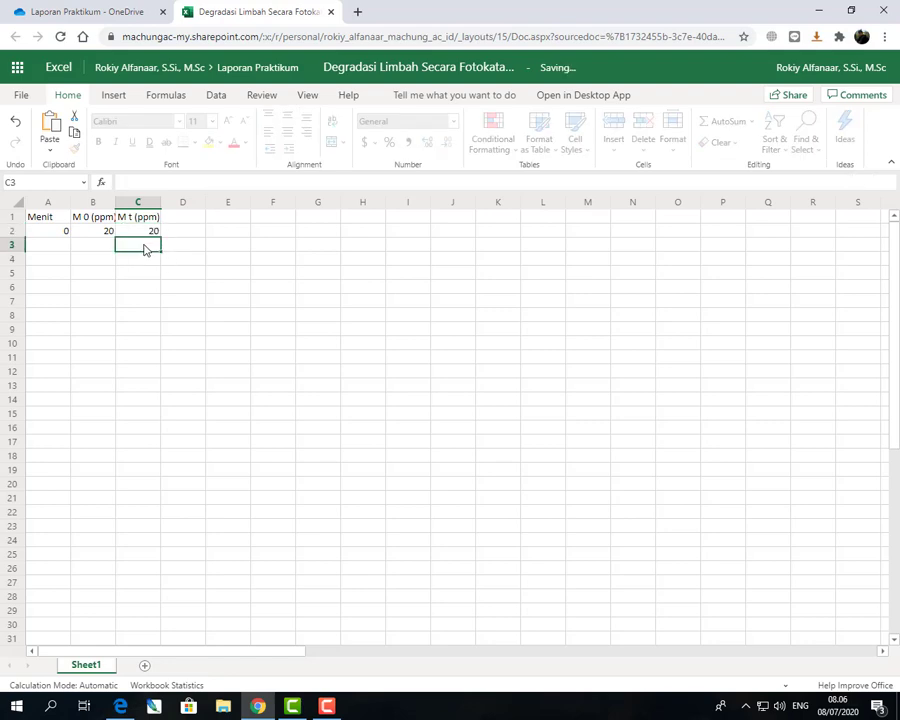
Fill the Menit column from A3 to A24 with the consecutive minutes 1 to 22.
left_click(59, 249)
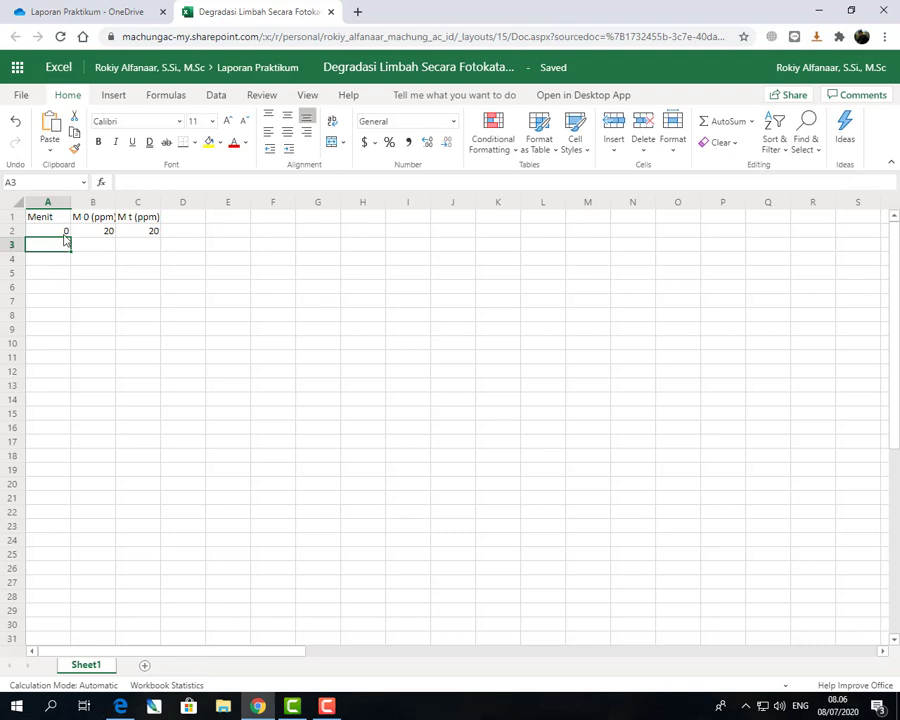
type("1")
key("Return")
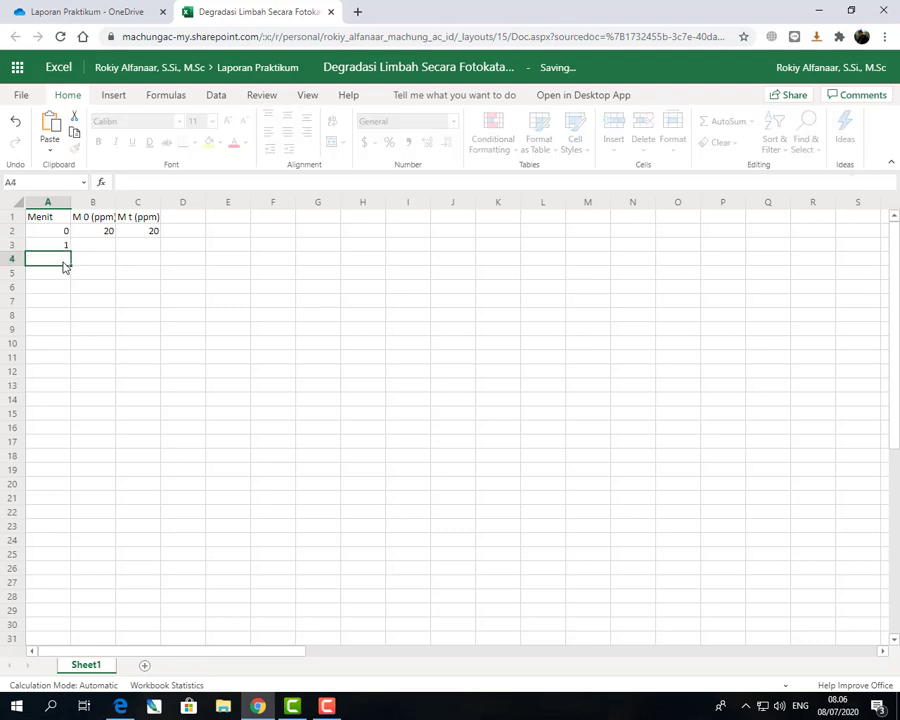
type("2")
key("Escape")
left_click(64, 245)
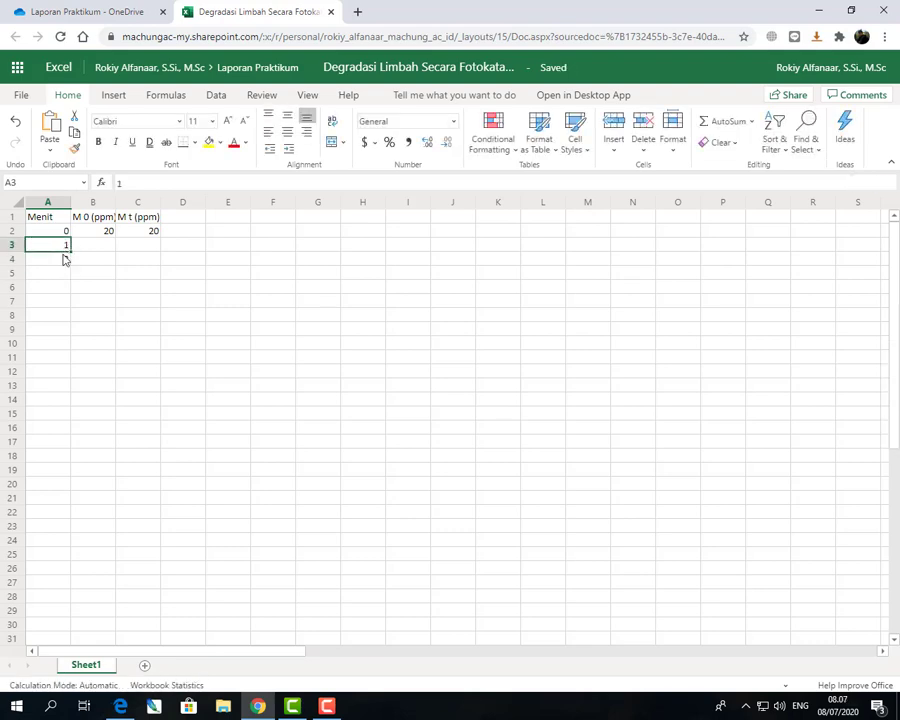
left_click_drag(63, 258, 66, 541)
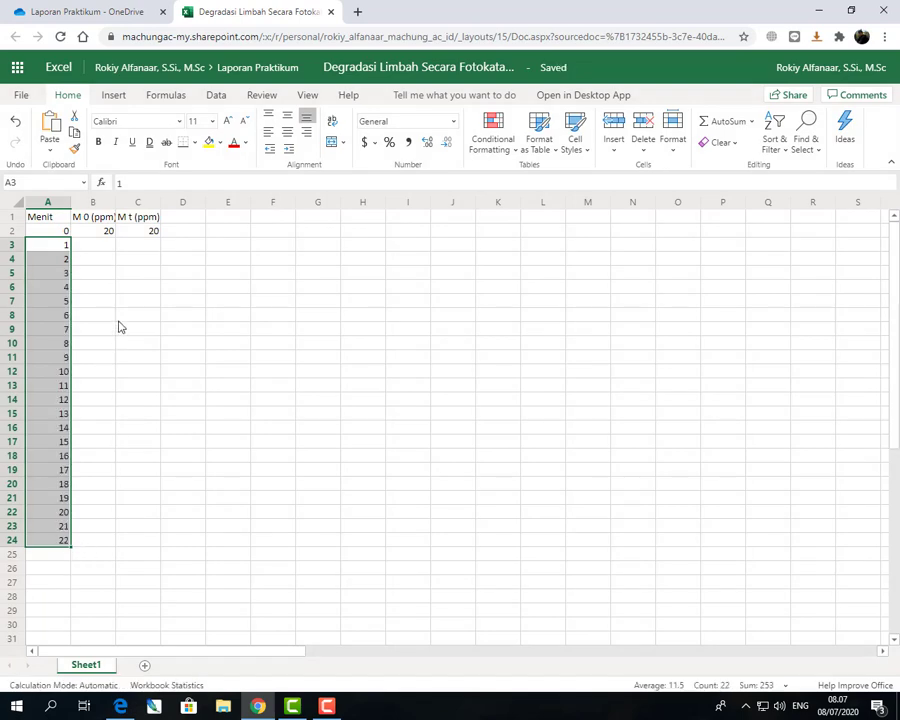
Copy the value 20 from B2 down the M 0 (ppm) column to B24.
left_click(103, 251)
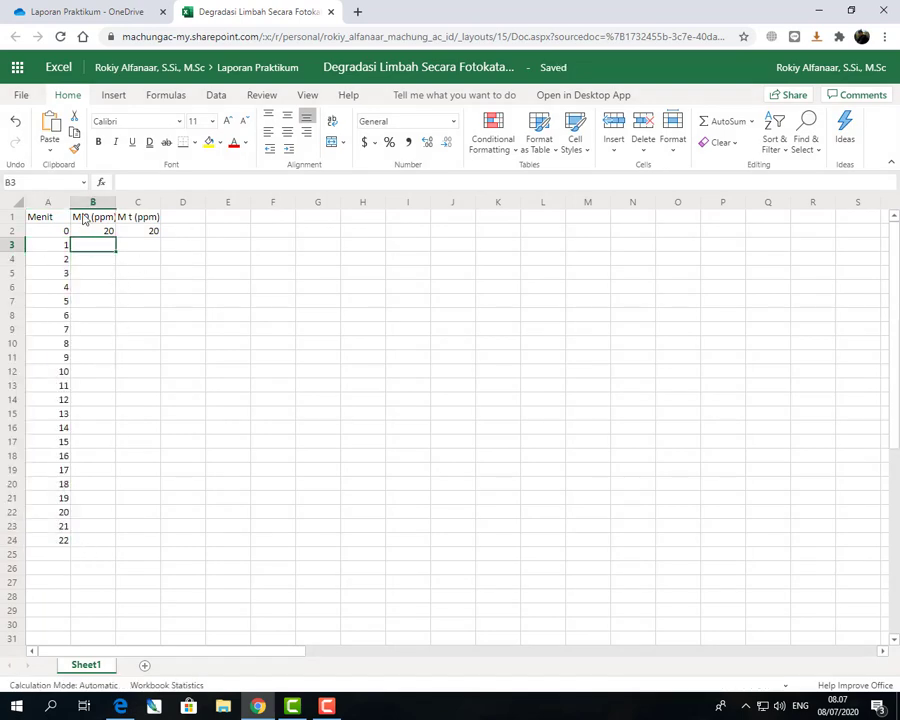
left_click(106, 232)
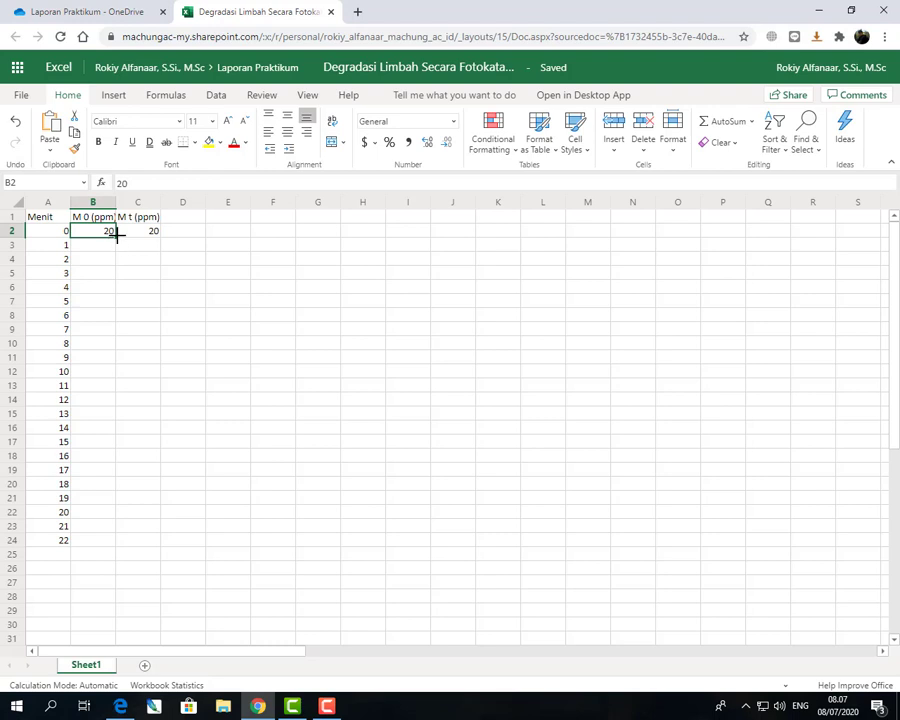
left_click_drag(114, 238, 107, 539)
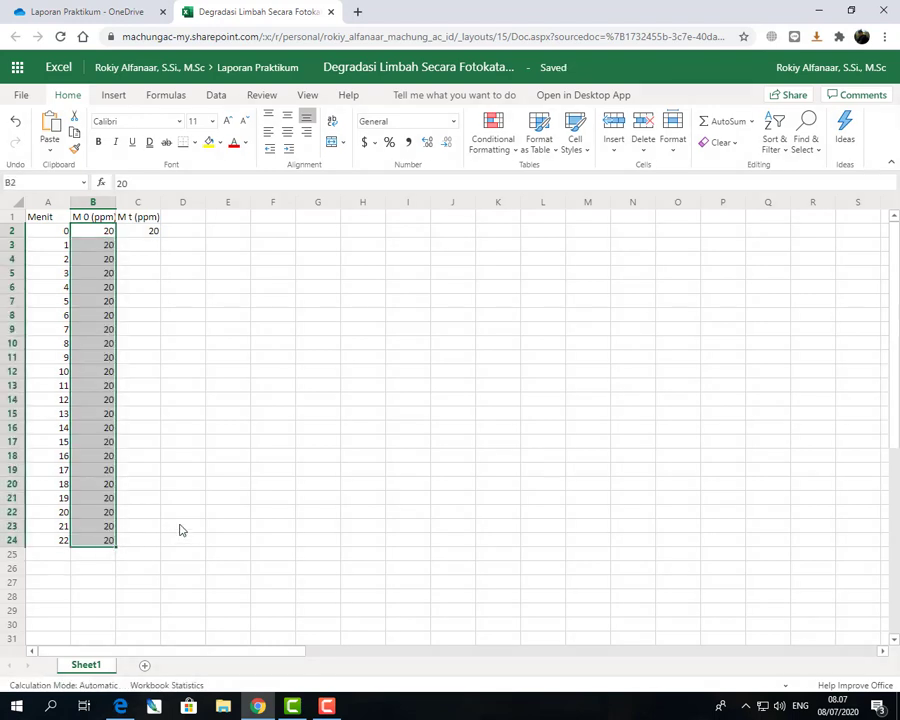
left_click(146, 233)
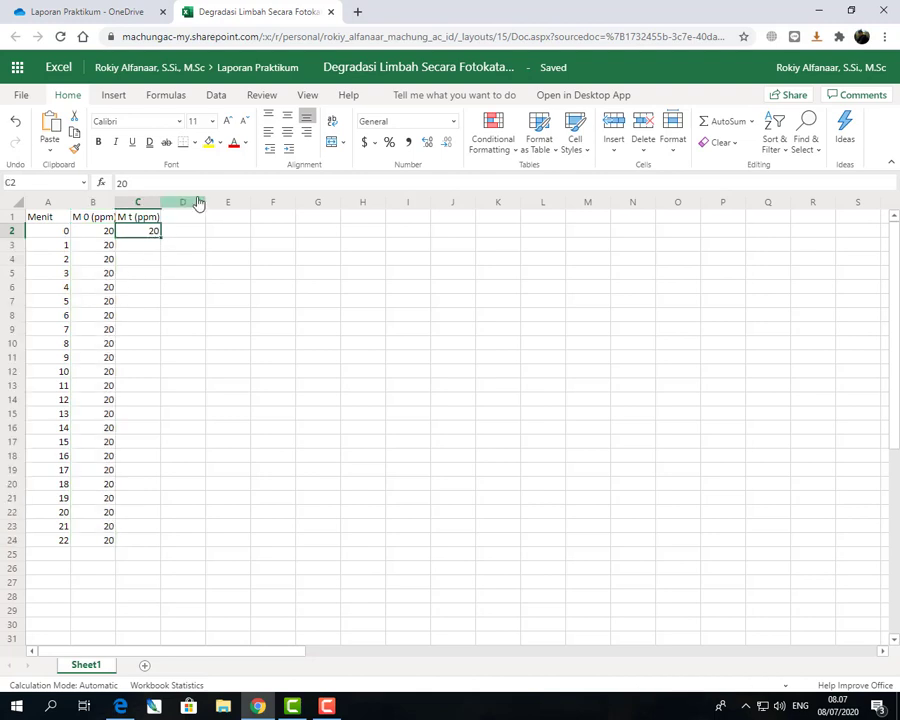
Start sharing the Degradasi Limbah Secara Fotokatalitik workbook from the OneDrive folder and add Laboratorium Kimia dan Farmasi as recipient.
left_click(95, 10)
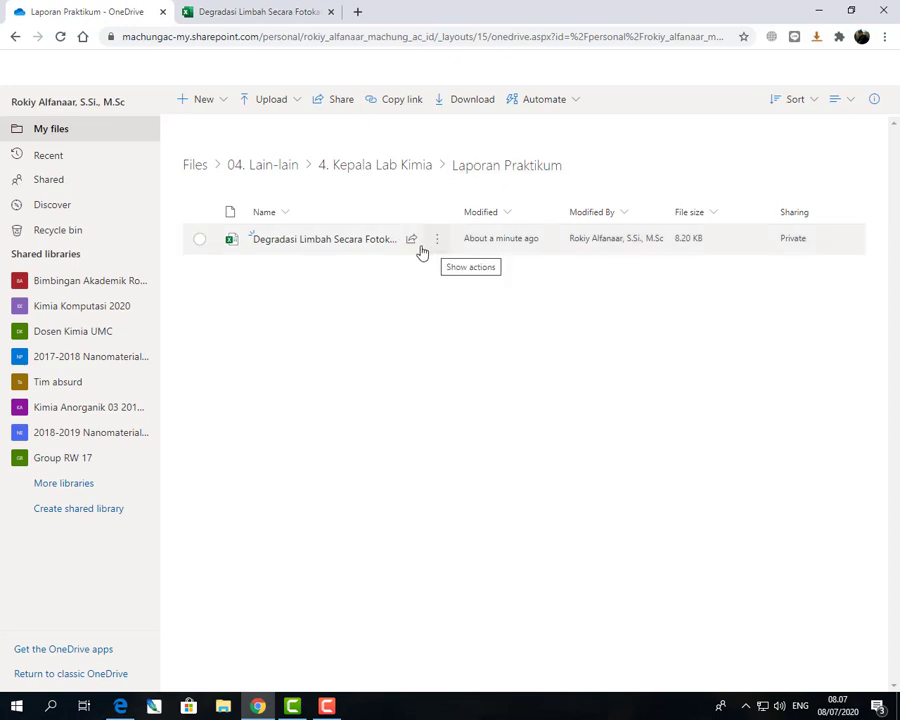
left_click(411, 241)
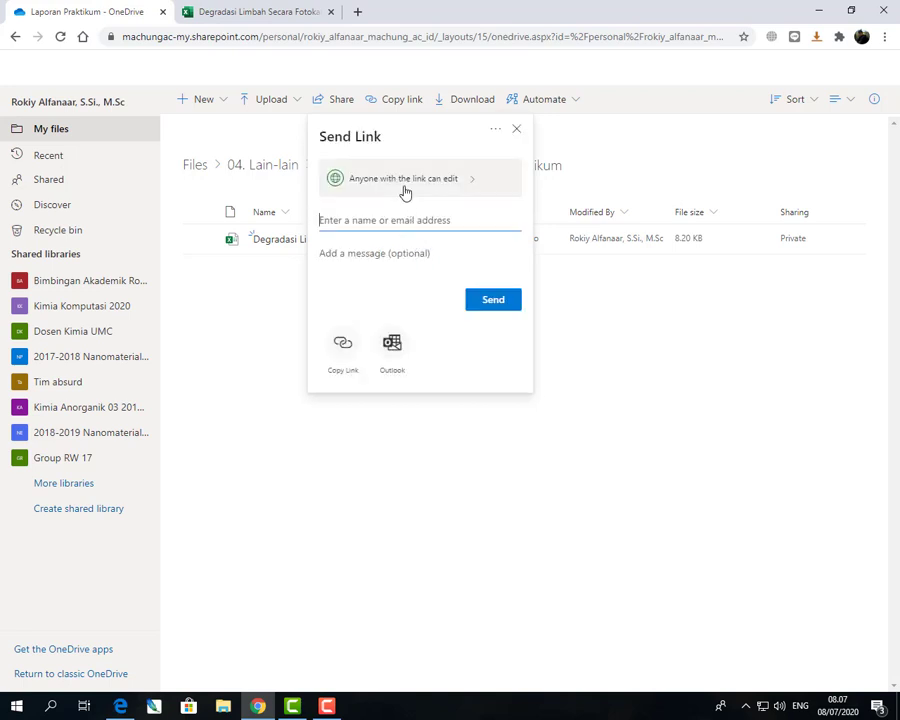
type("labkim")
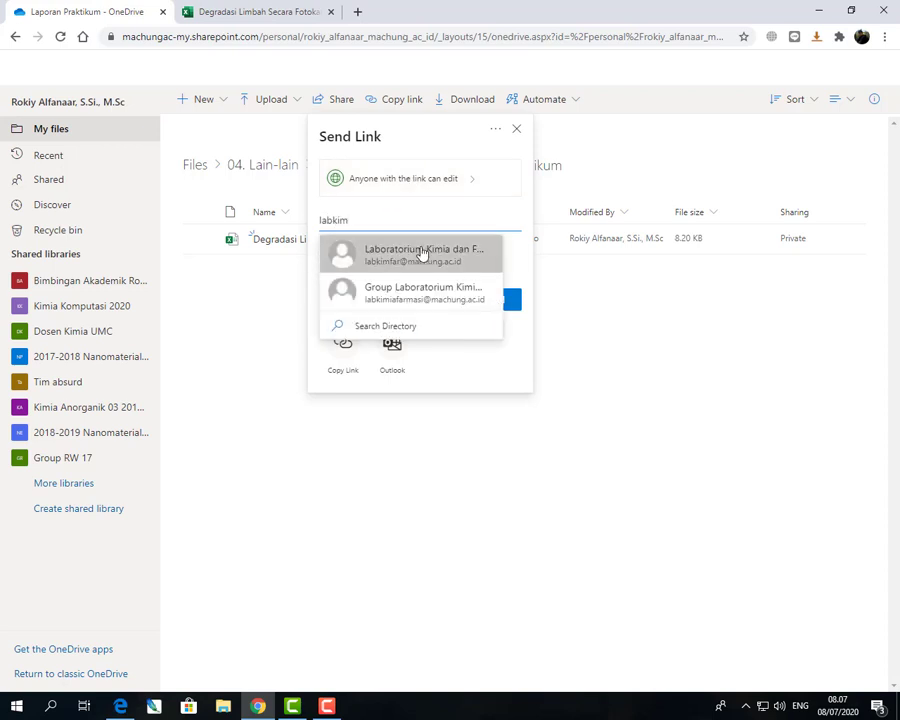
left_click(428, 262)
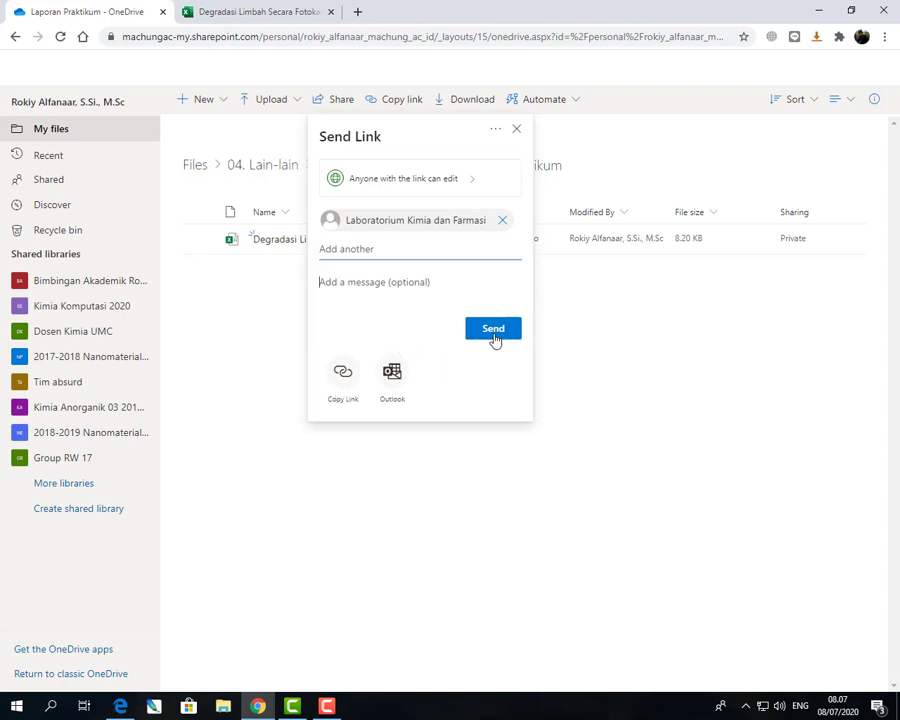
Apply the link settings for anyone with the link with editing allowed, and send the sharing link.
left_click(417, 190)
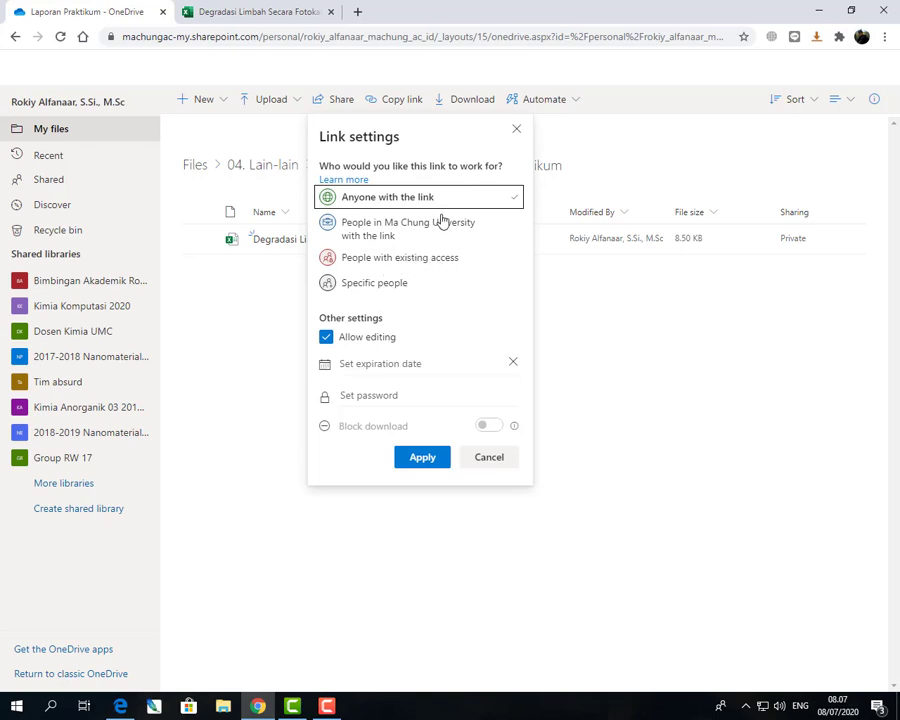
left_click(425, 458)
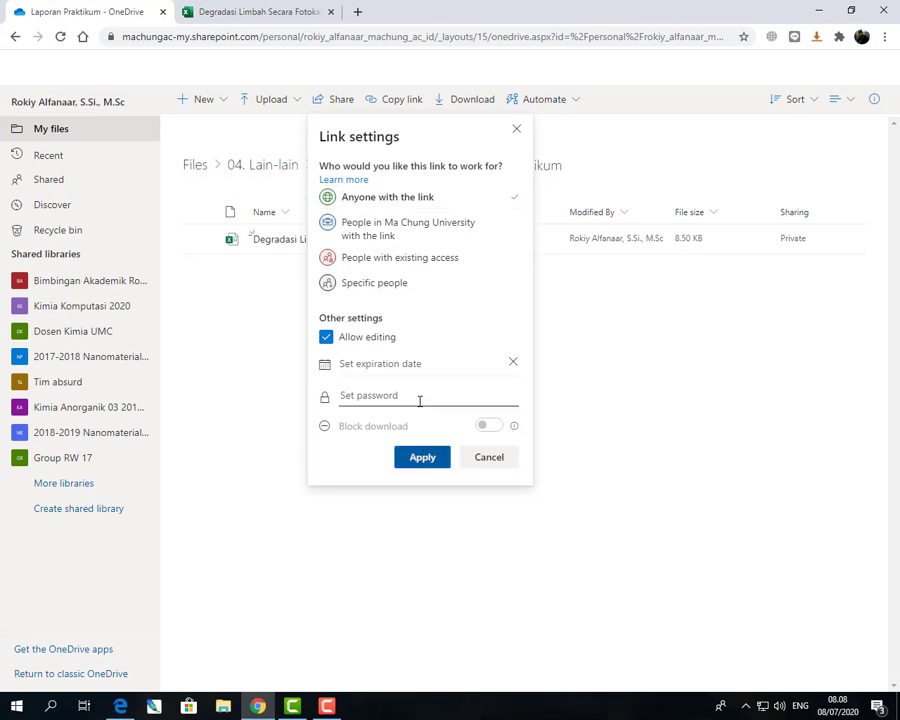
left_click(419, 456)
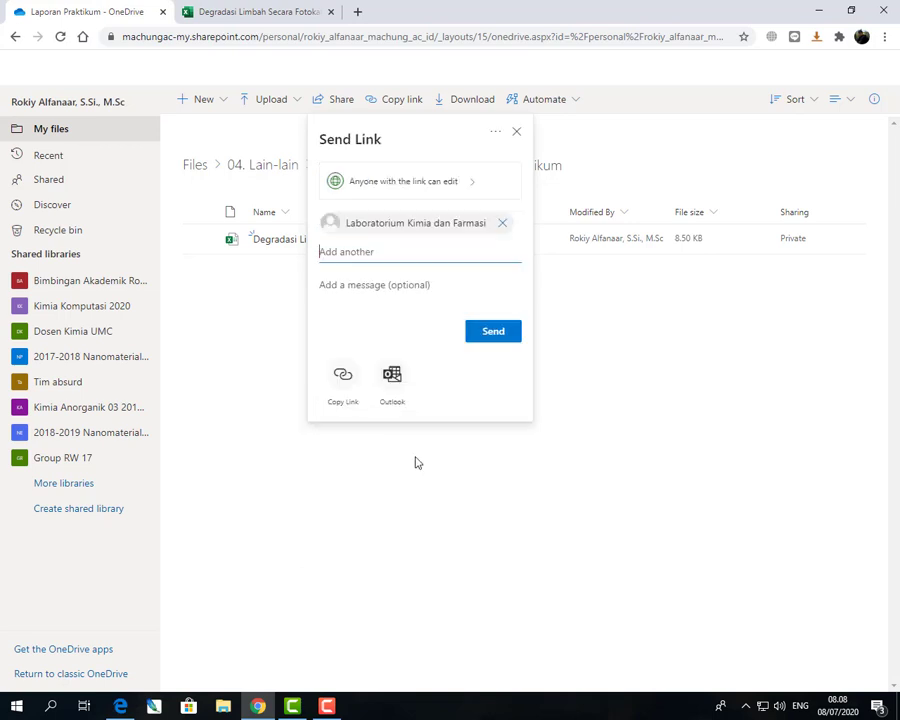
left_click(491, 332)
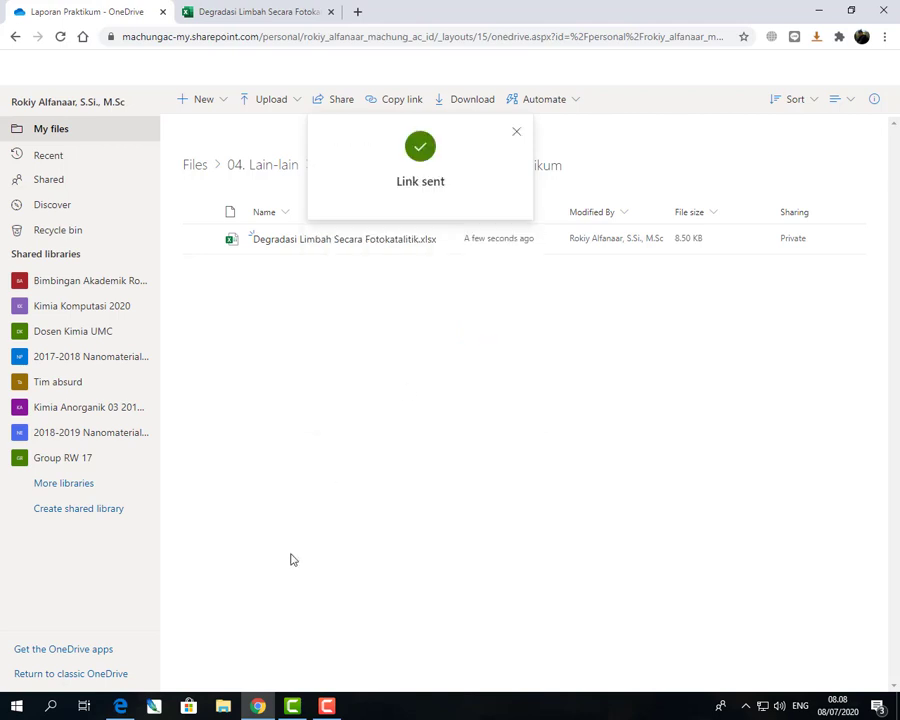
Switch to the lab account's OneDrive in Edge and open the Degradasi Limbah Secara Fotokatalitik workbook from its shared files.
left_click(305, 9)
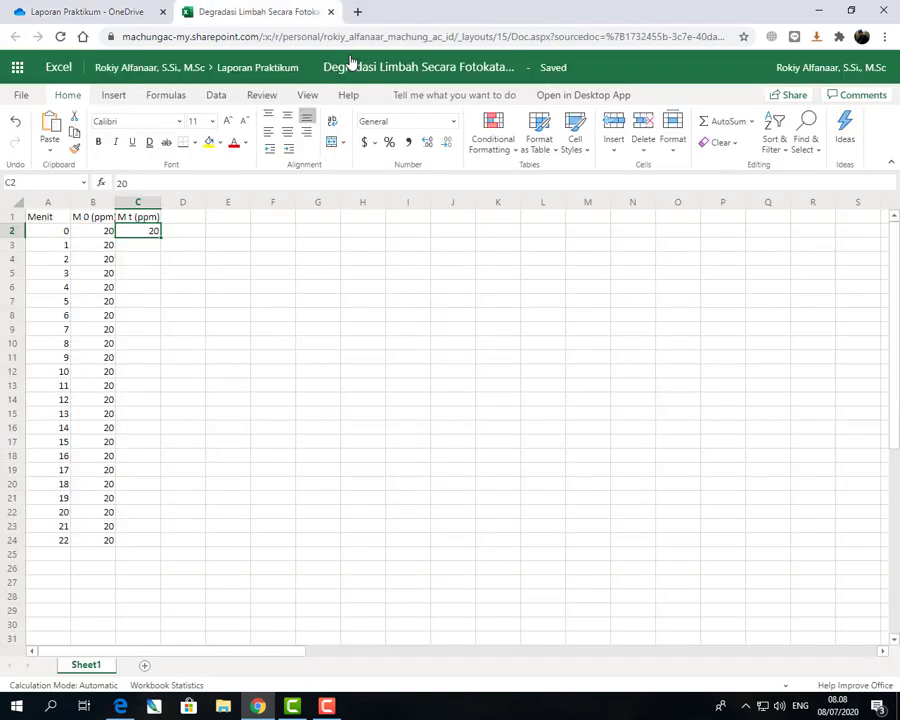
left_click(120, 706)
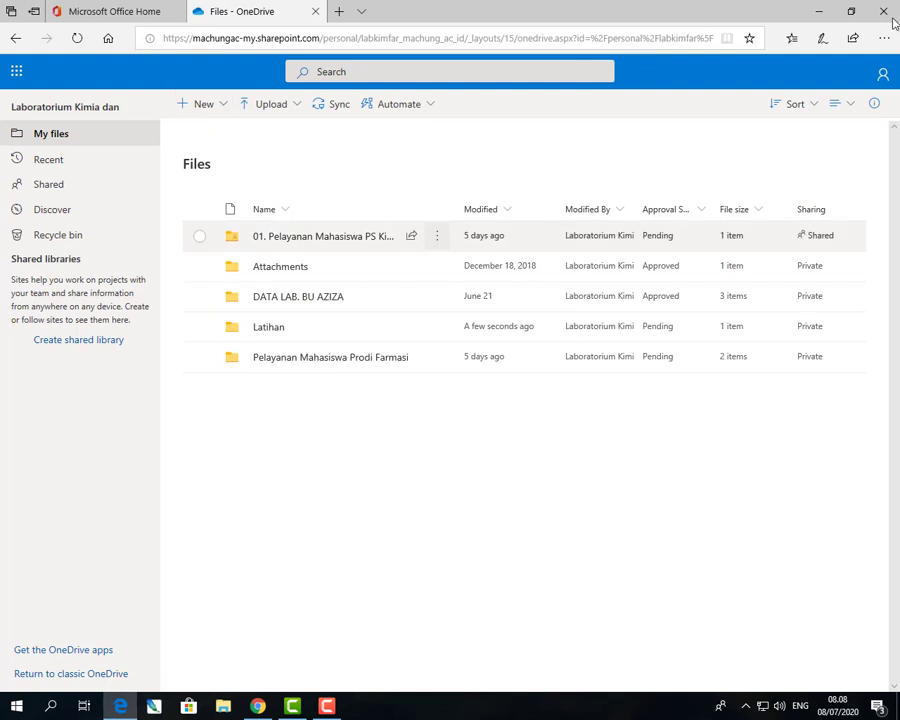
left_click(82, 195)
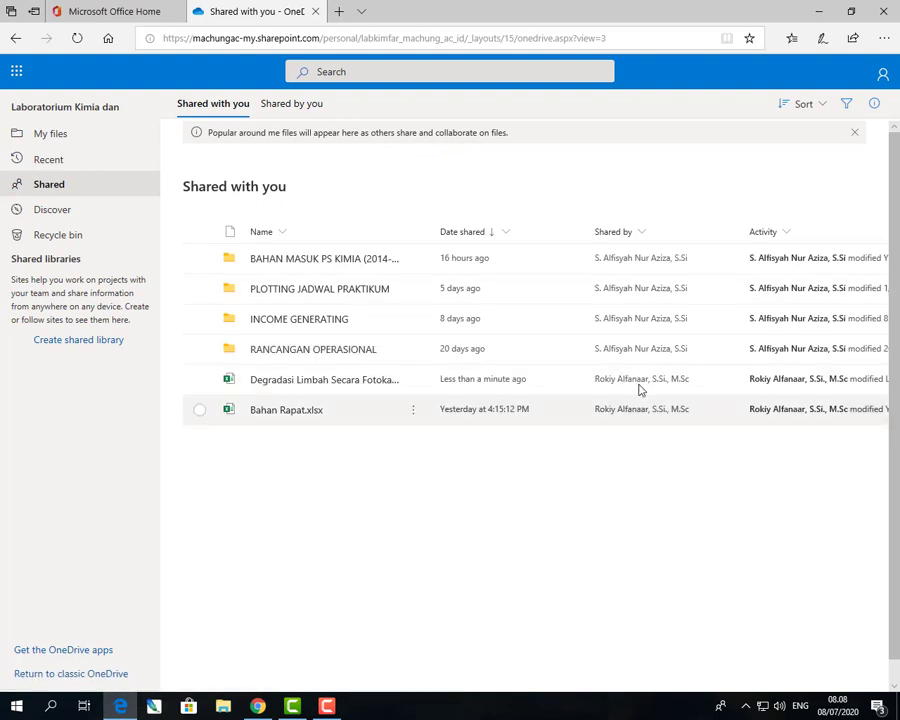
left_click(321, 381)
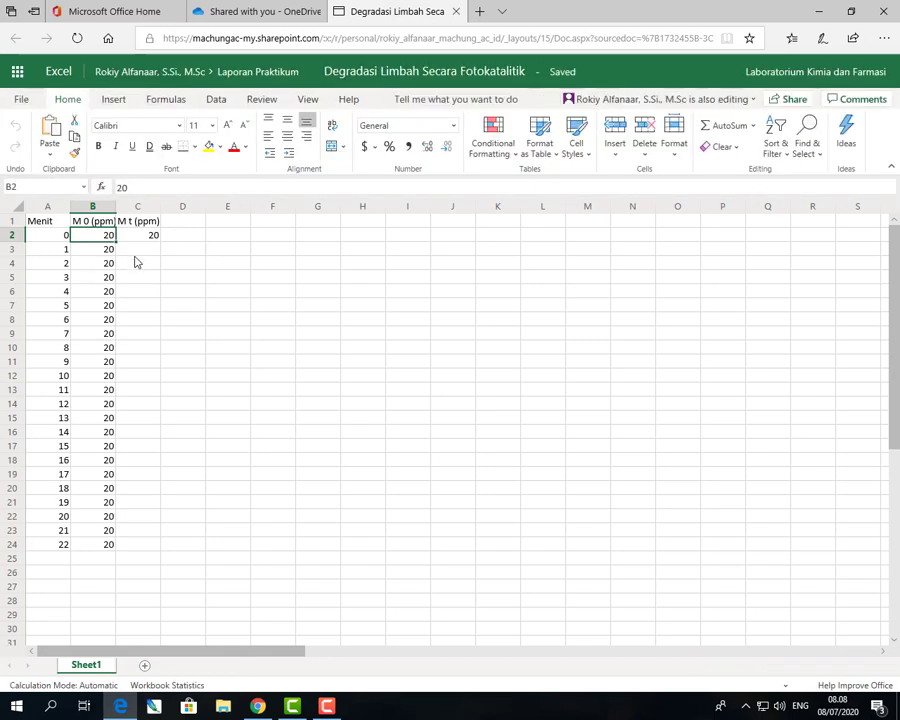
Enter the M t (ppm) values 18, 18, 17, 17 and 17 in cells C3 to C7.
left_click_drag(138, 254, 153, 294)
left_click(153, 294)
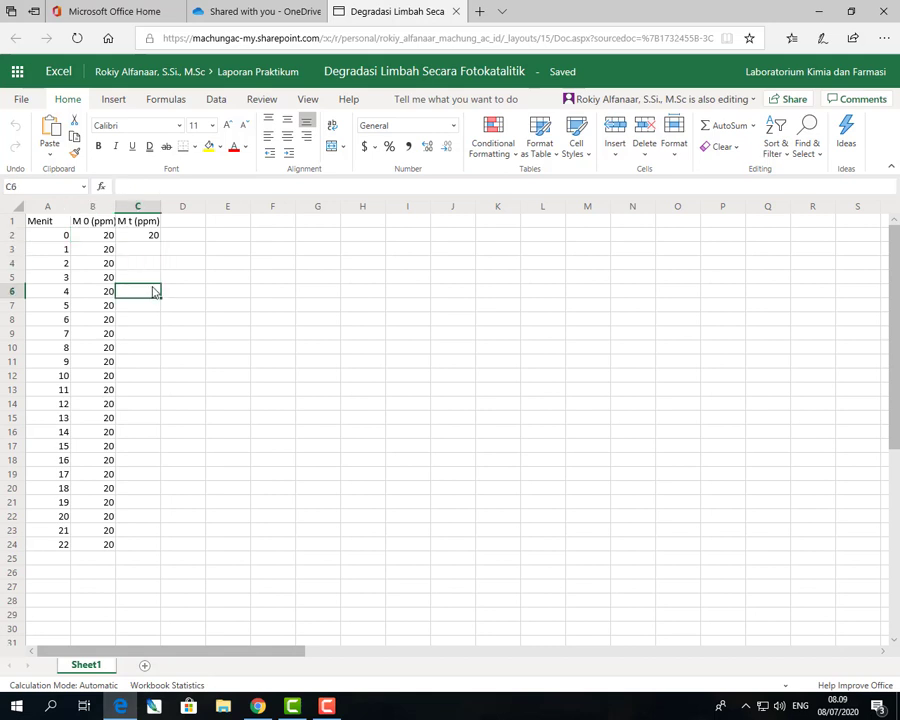
left_click(154, 251)
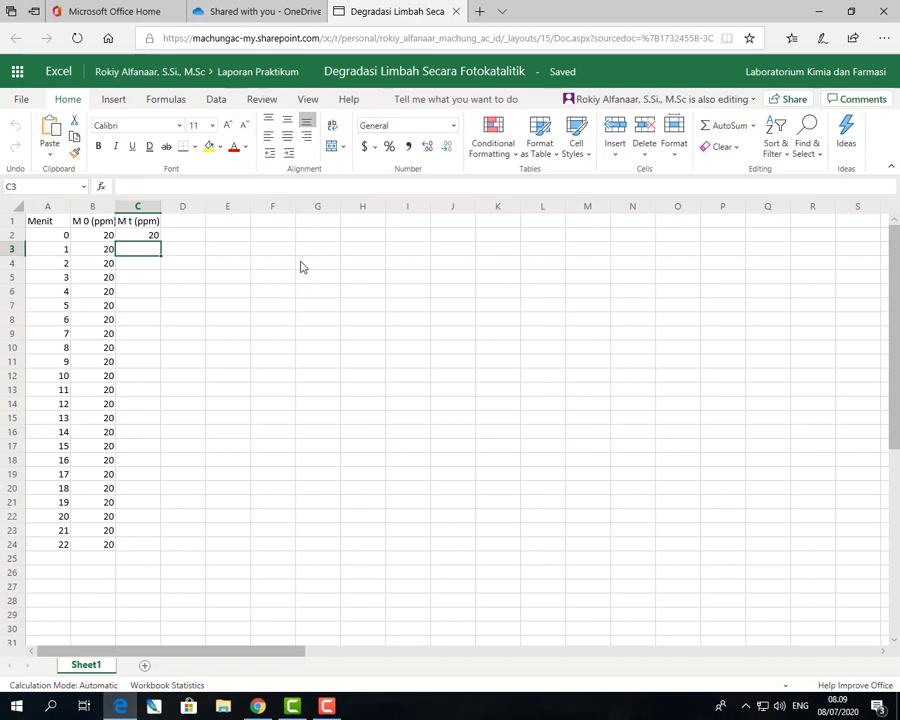
type("18")
key("Return")
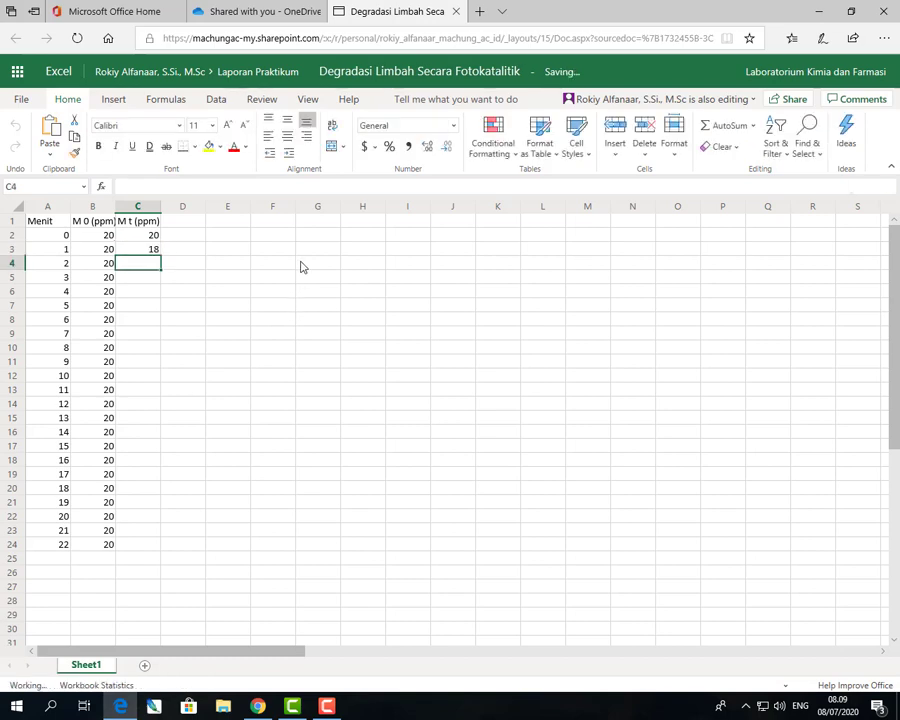
type("18")
key("Return")
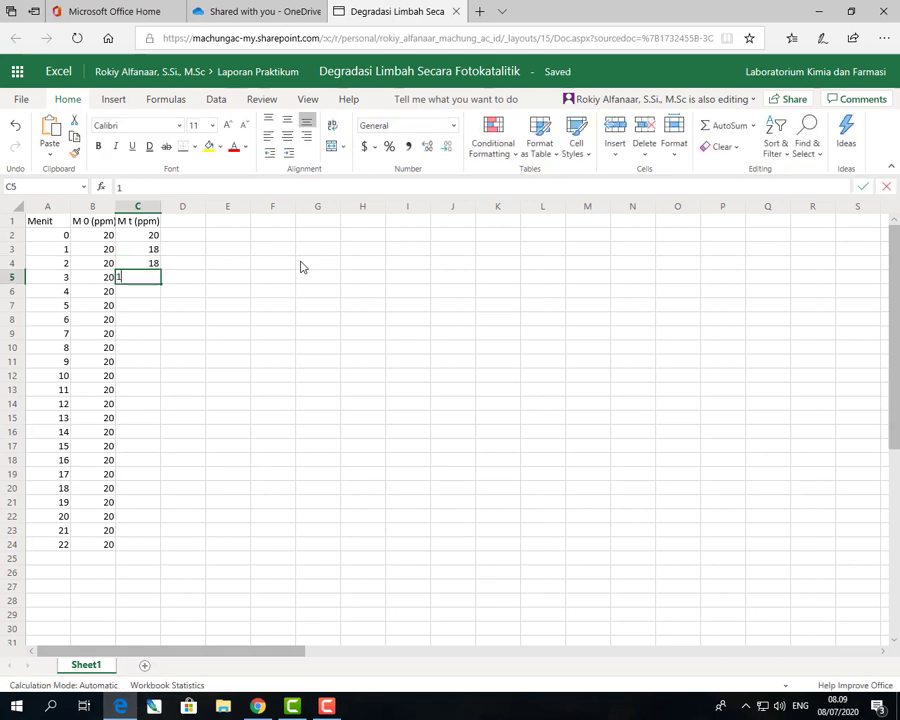
type("17")
key("Return")
type("17")
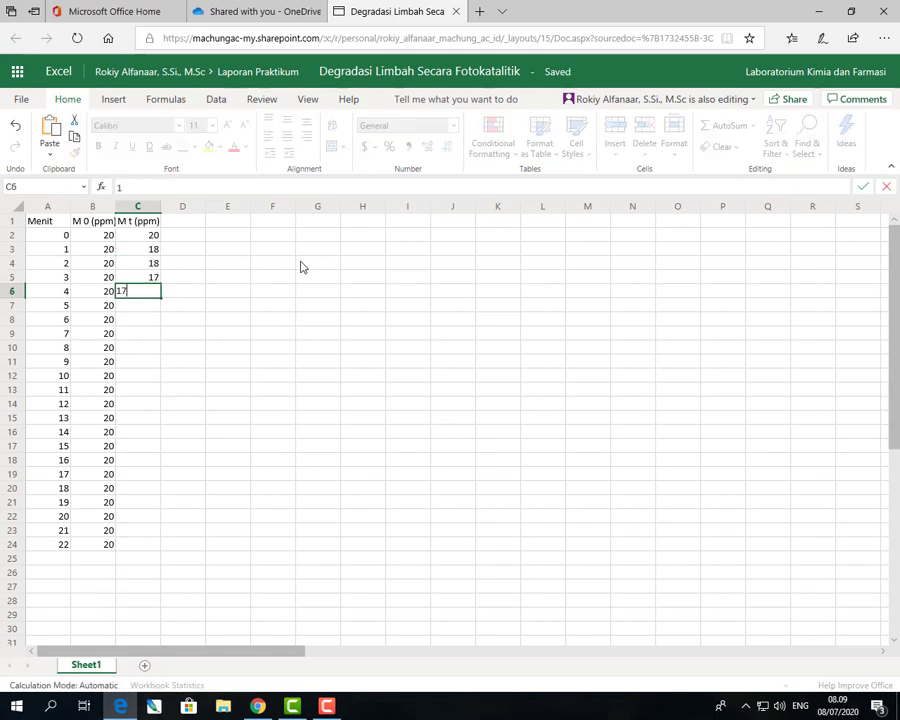
key("Return")
type("17")
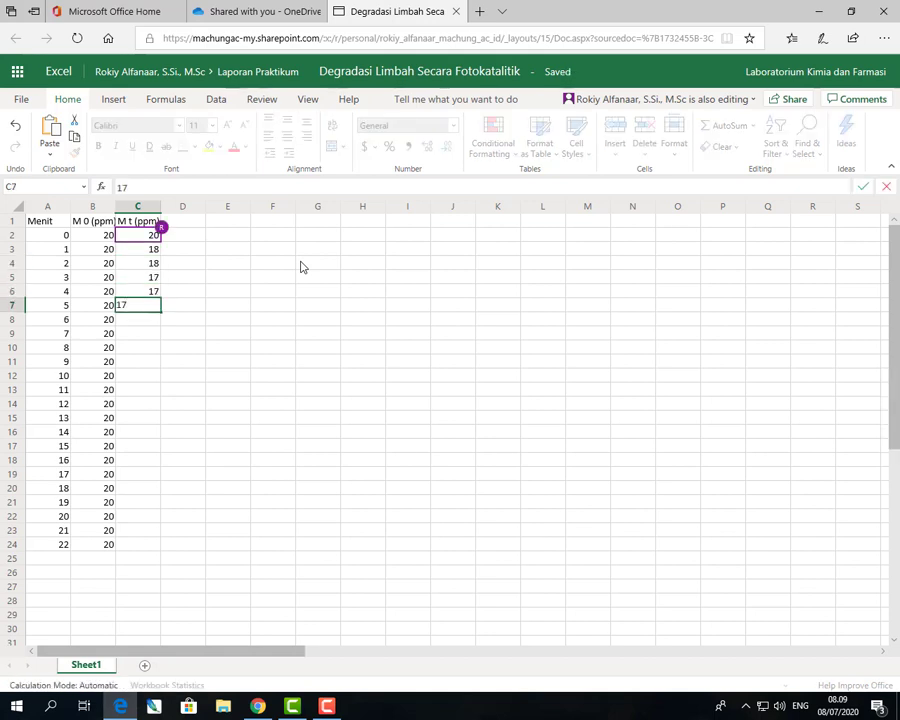
key("Return")
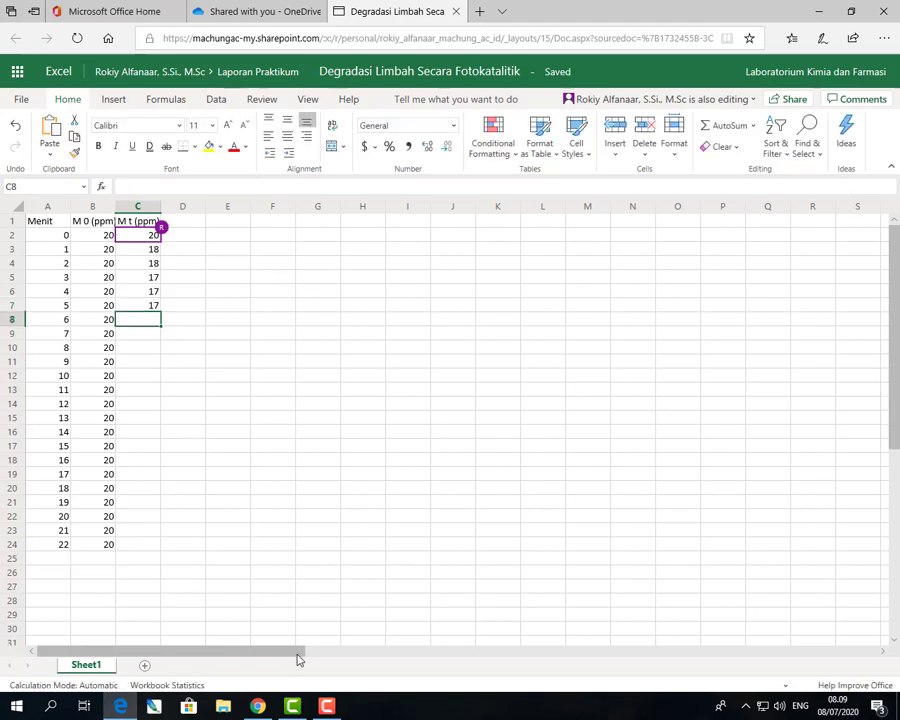
Switch to the owner account's workbook in Chrome and enter the M t (ppm) value 16 in each of cells C8 to C11.
key("alt+Tab")
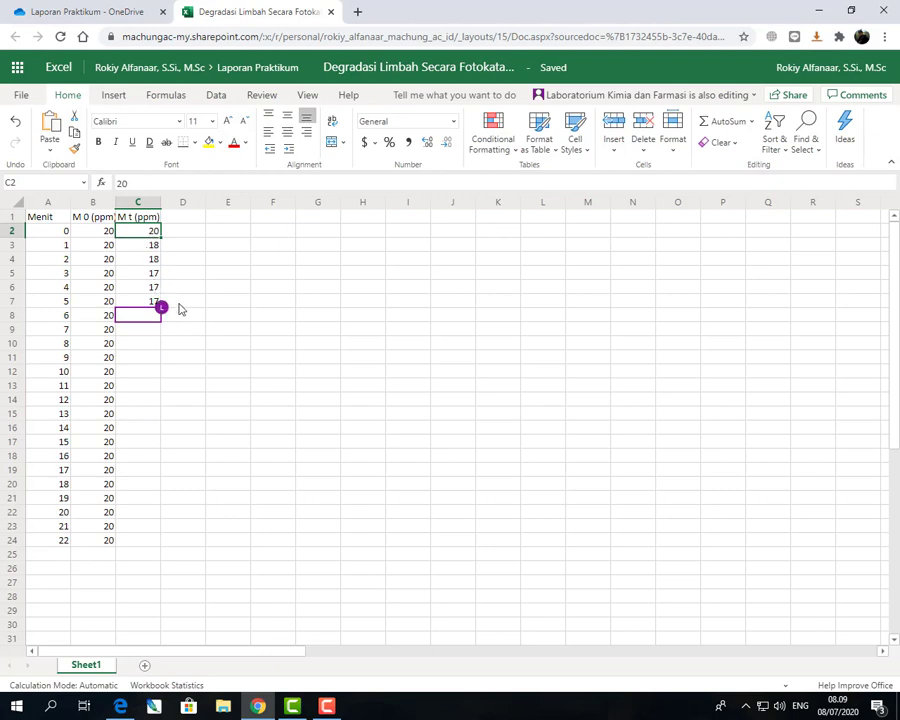
type("1")
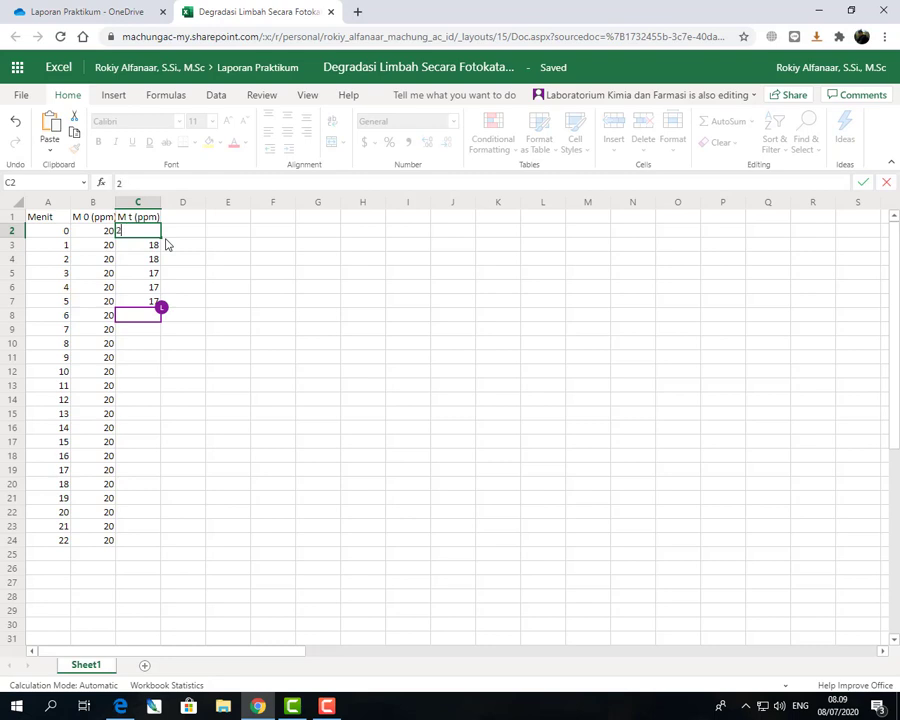
left_click(143, 316)
type("2")
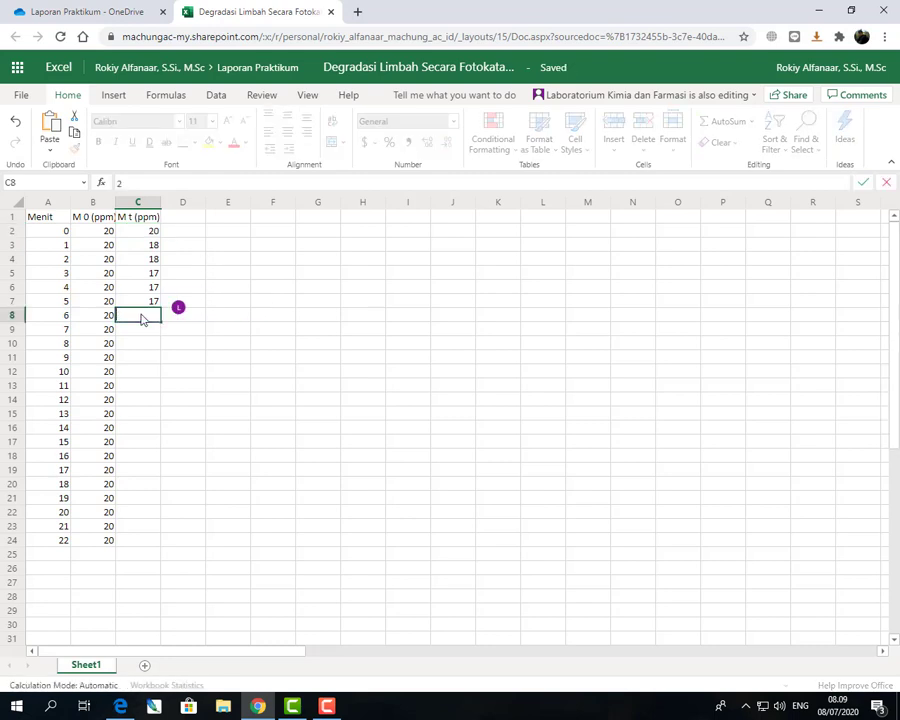
type("6")
key("Return")
type("16")
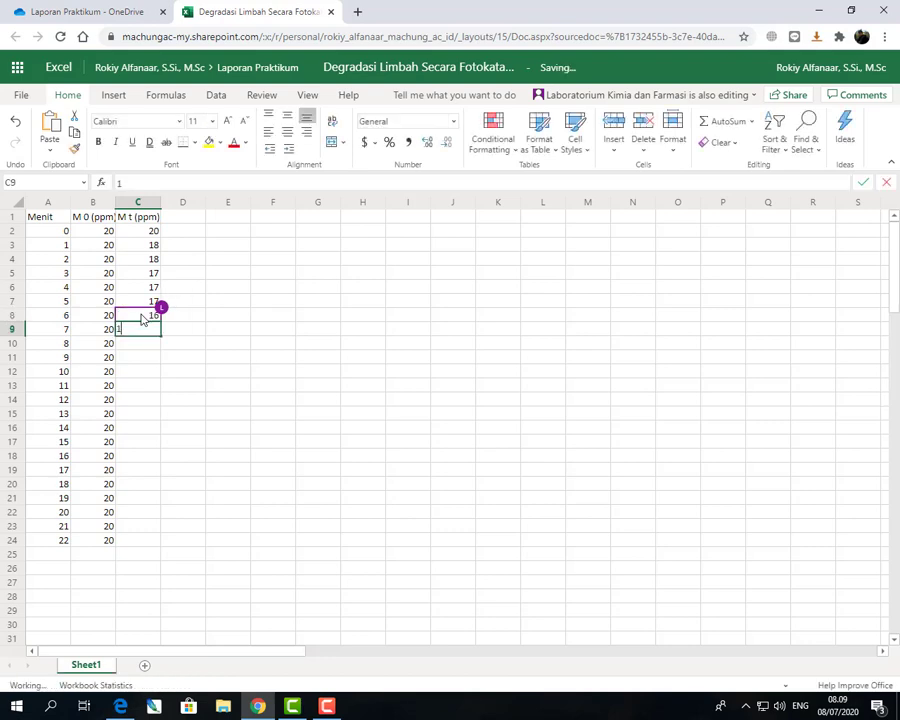
key("Return")
type("16")
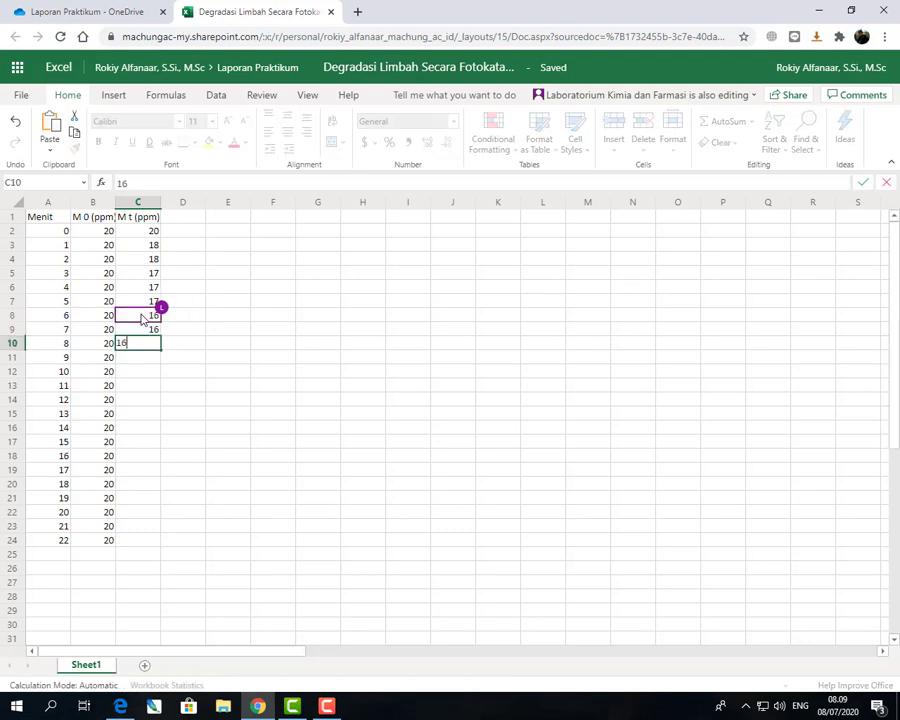
key("Return")
type("1")
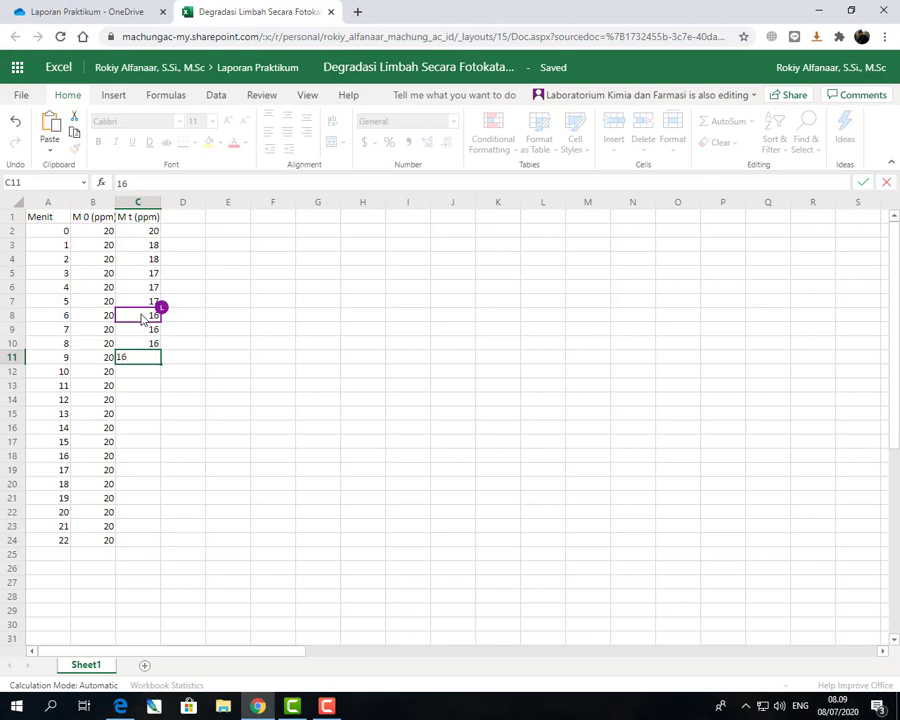
type("6")
key("Return")
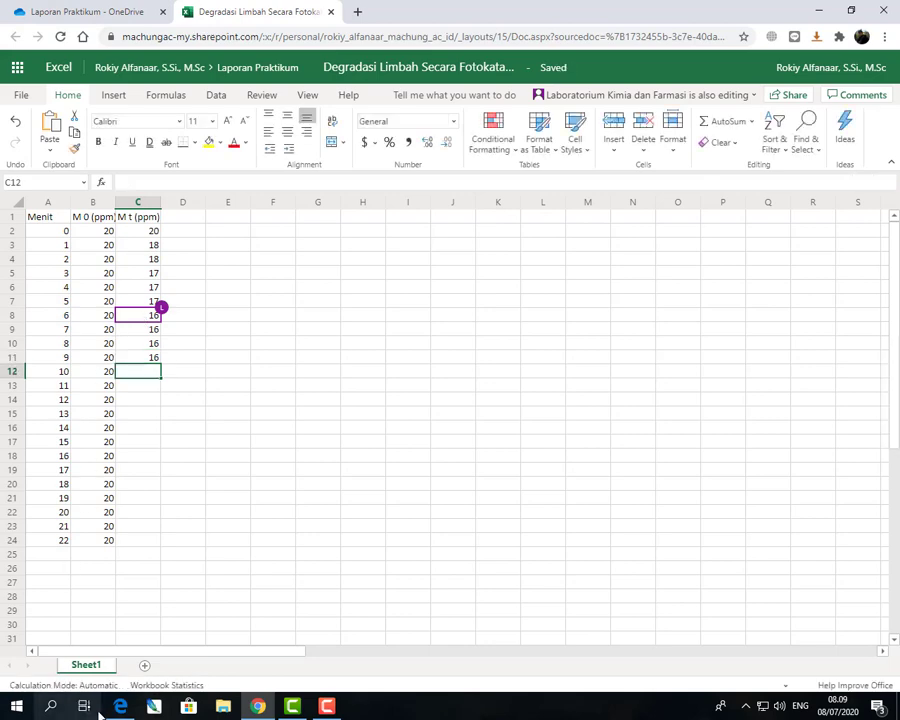
Switch back to the lab account's copy of the shared workbook in Edge.
left_click(120, 706)
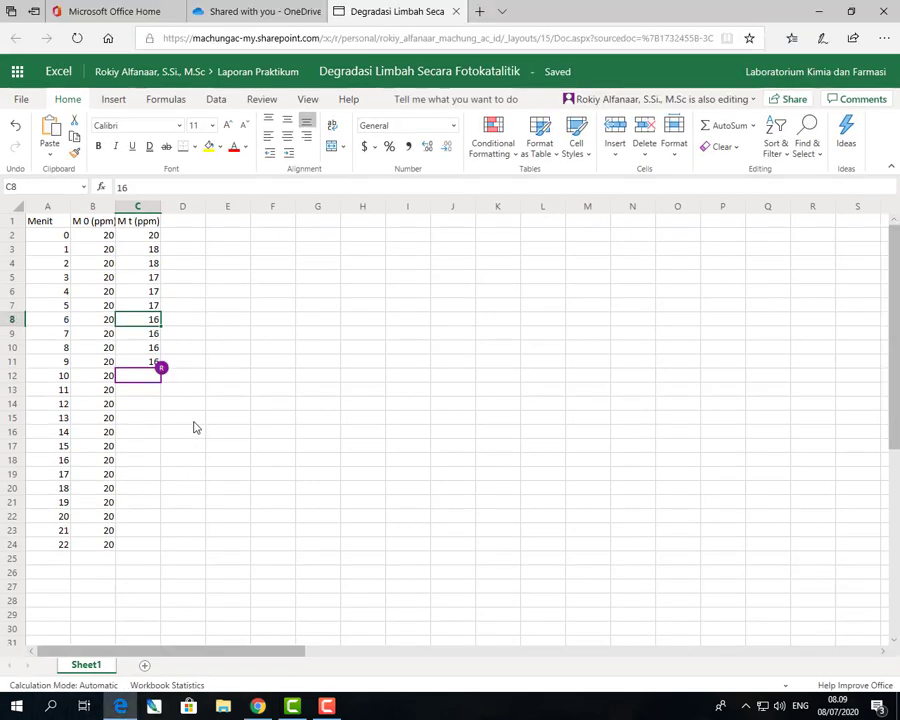
type("15")
key("Return")
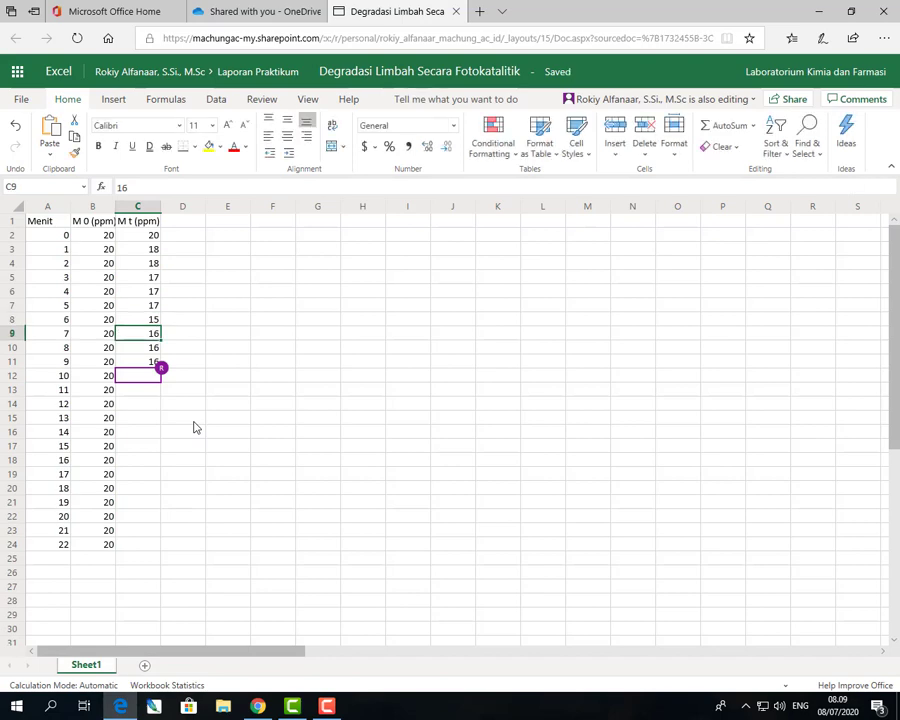
key("Up")
key("Up")
key("Down")
type("1")
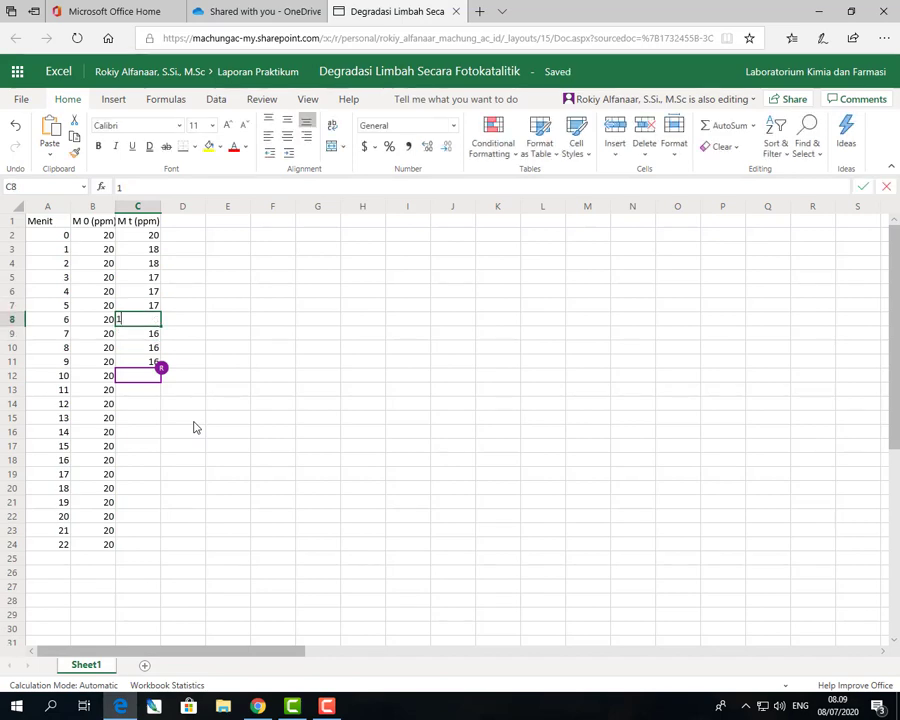
type("6")
key("Return")
Enter the M t (ppm) values 15, 14 and 13 in cells C12 to C14.
key("Down")
key("Down")
key("Down")
key("Down")
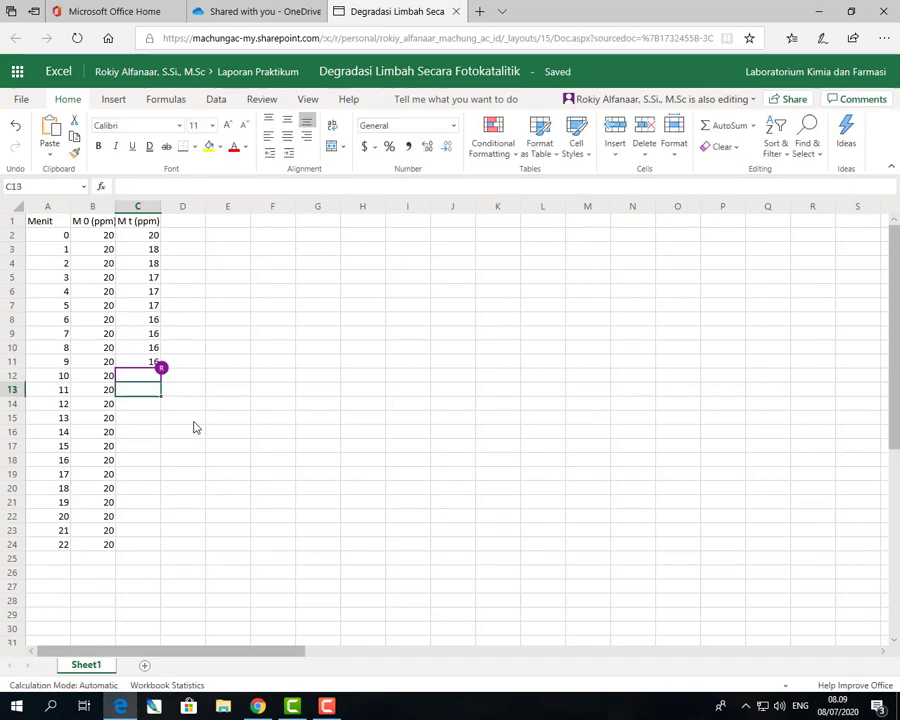
key("Up")
type("15")
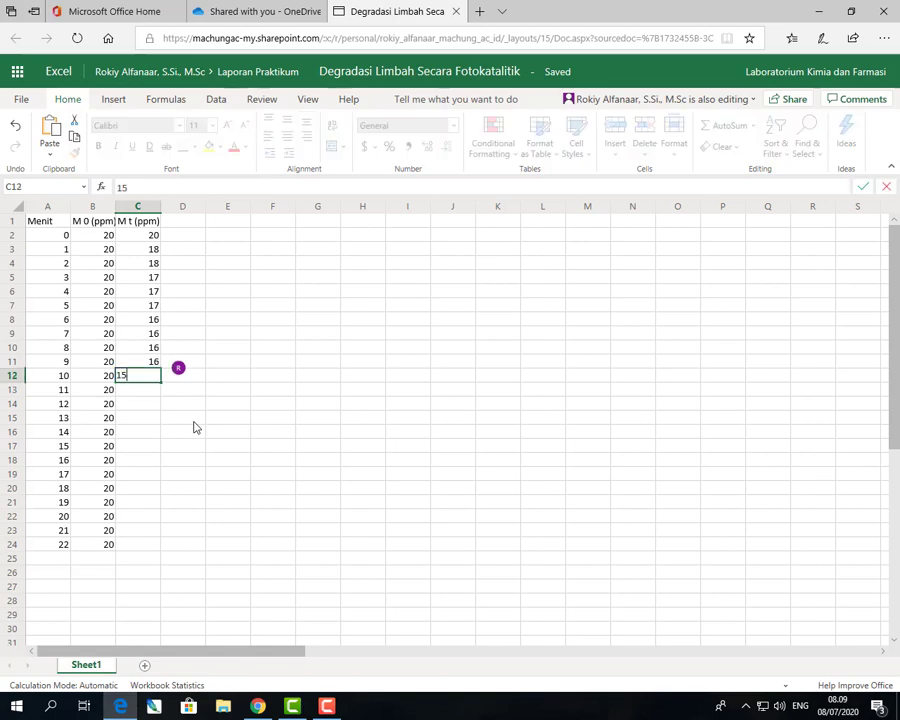
key("Return")
type("14")
key("Return")
type("13")
key("Return")
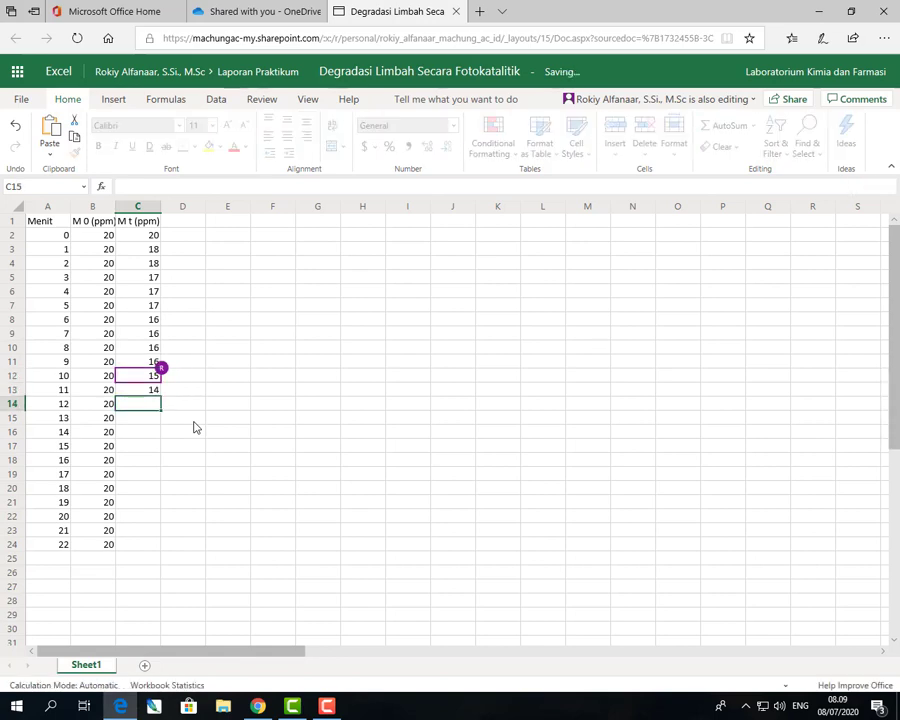
Enter the M t (ppm) values 12, 11, 10, 9, 8 and 7 in cells C15 to C20.
type("12")
type("11")
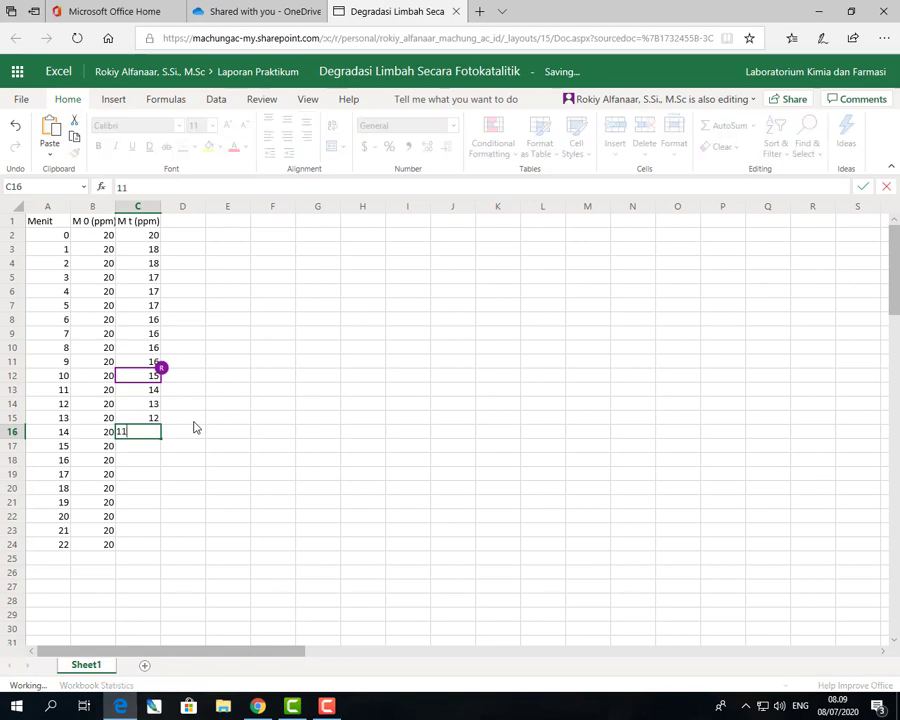
key("Return")
type("10")
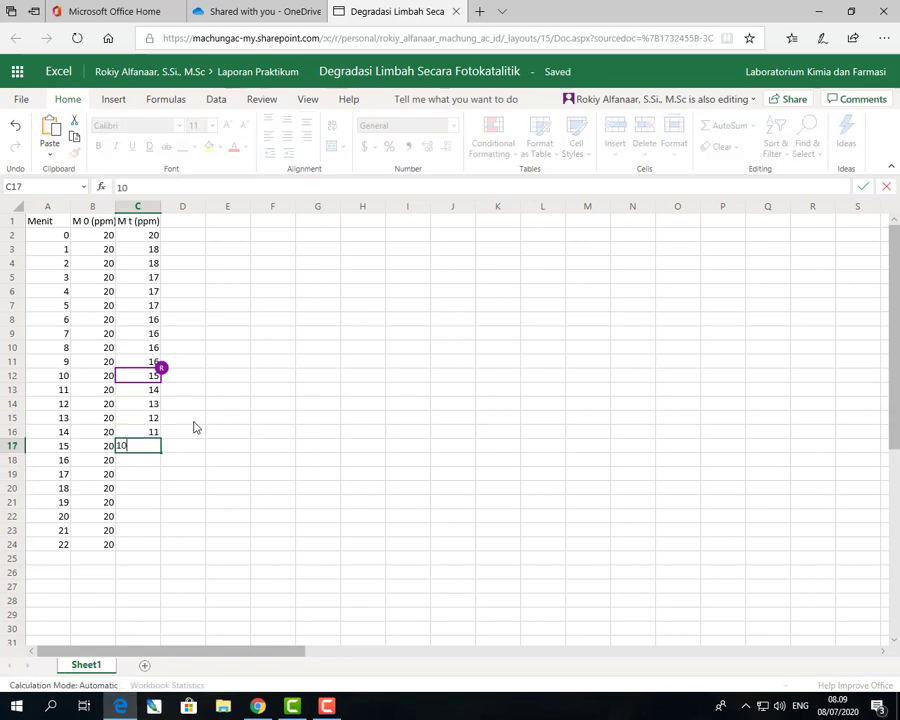
key("Return")
type("9")
key("Return")
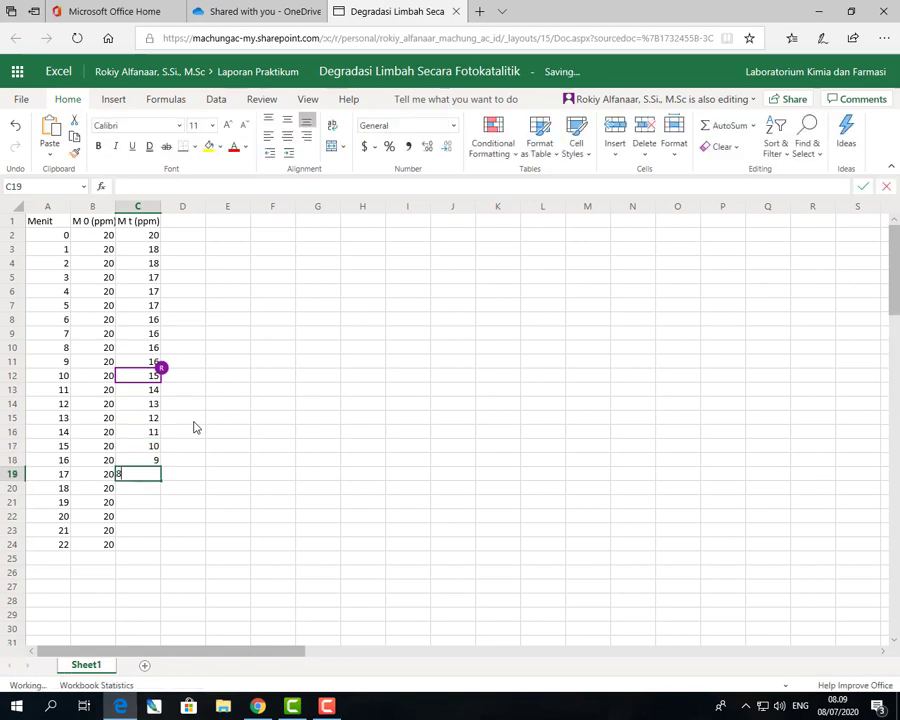
type("8")
key("Return")
key("Up")
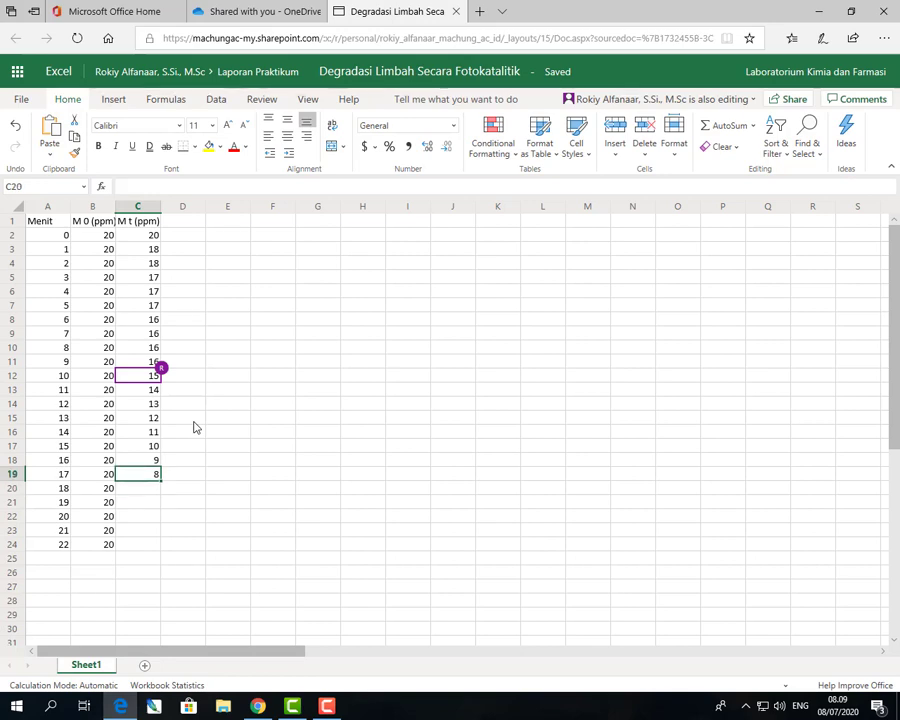
key("Down")
type("7")
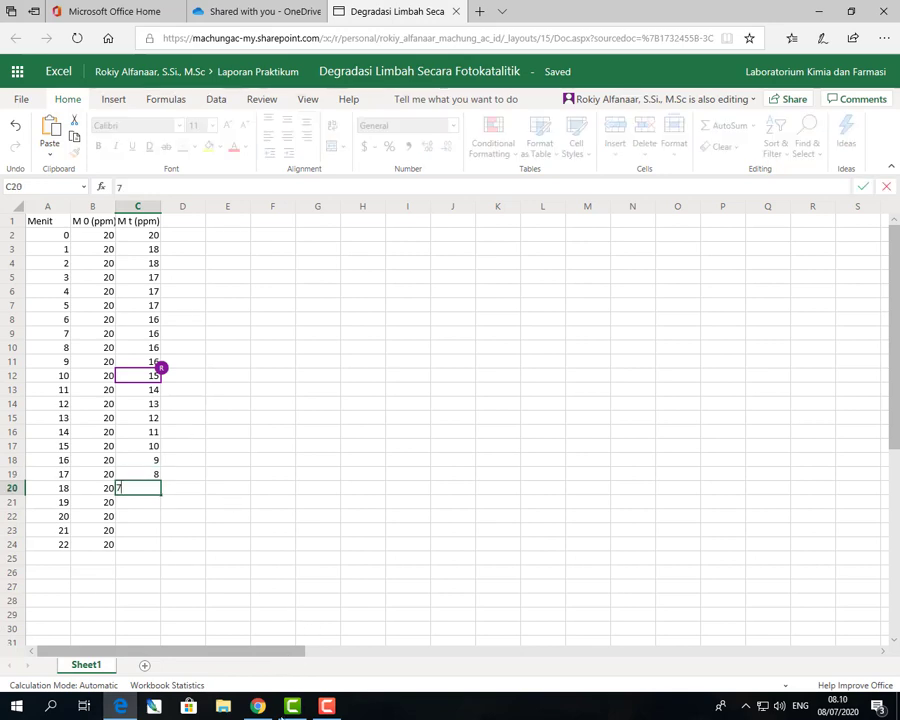
Switch to the owner account's workbook in Chrome and enter the M t (ppm) values 6, 5, 4 and 3 in cells C21 to C24.
left_click(266, 714)
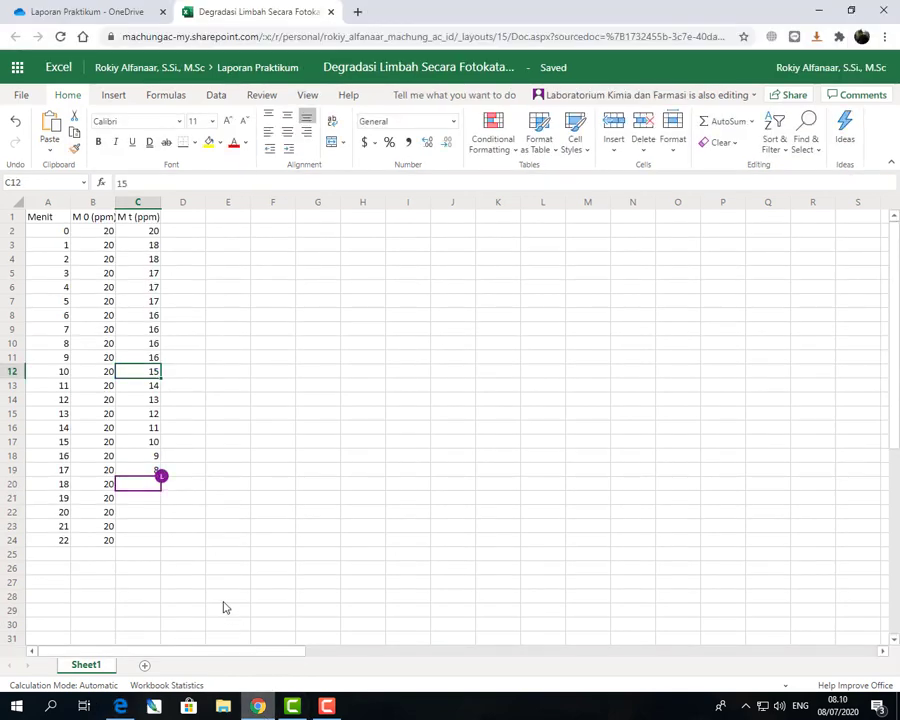
left_click(155, 501)
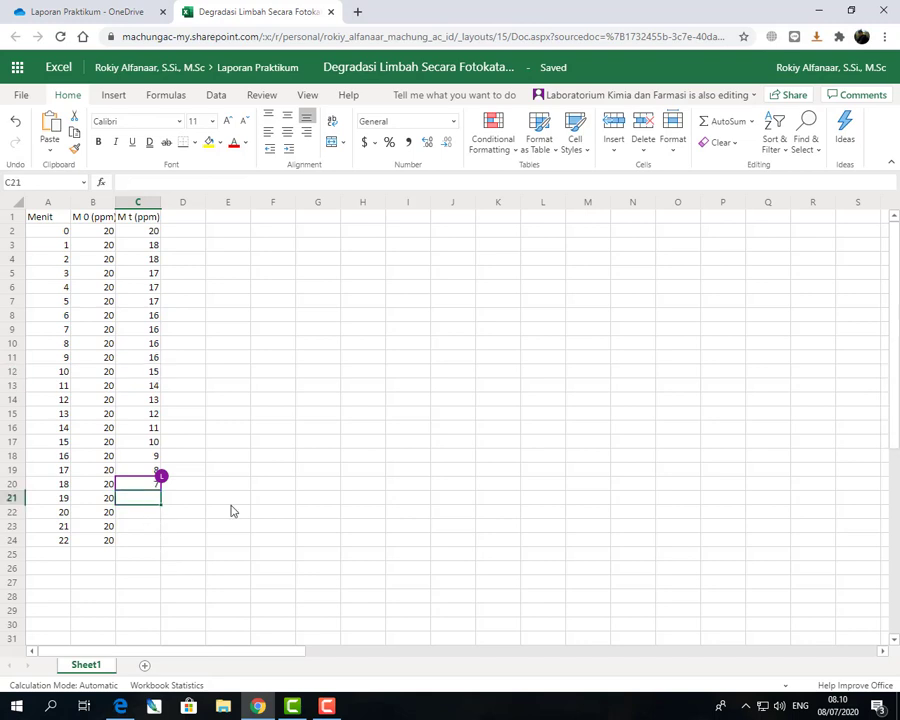
type("6")
key("Return")
type("5")
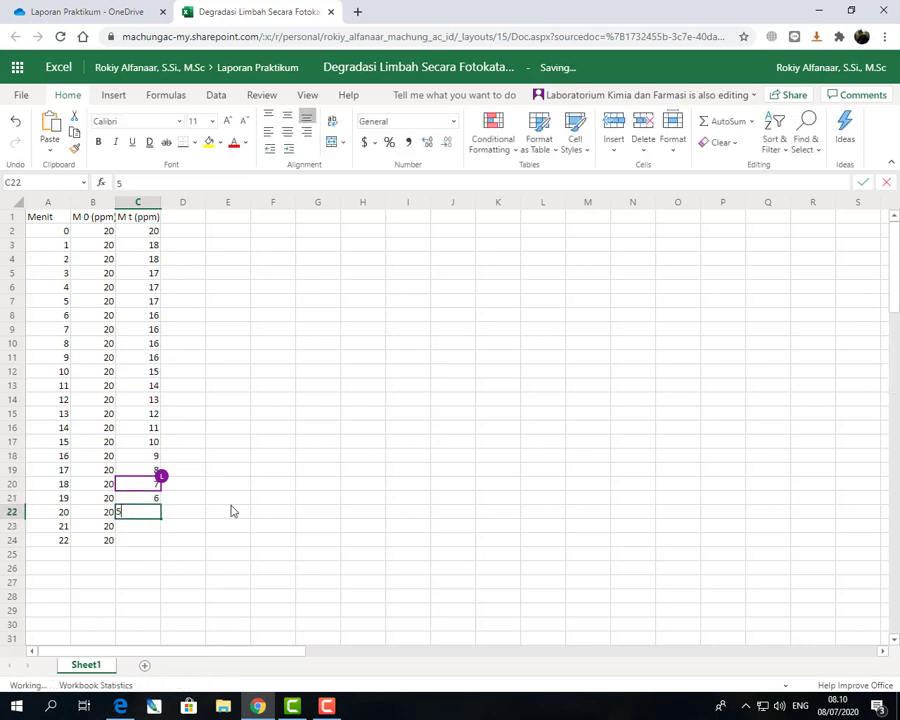
key("Return")
type("4")
key("Return")
type("3")
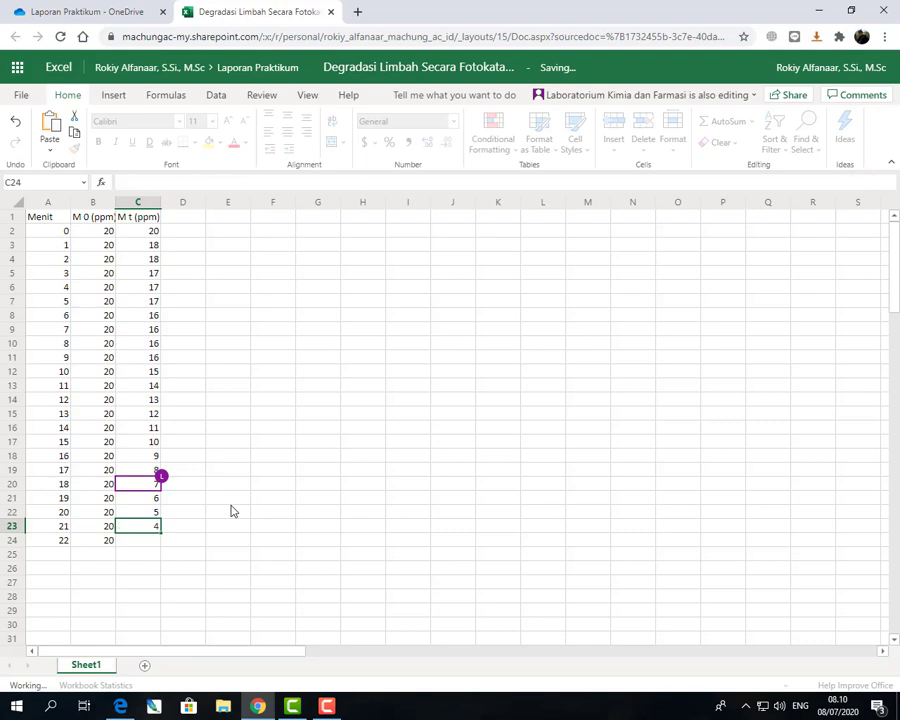
left_click(231, 511)
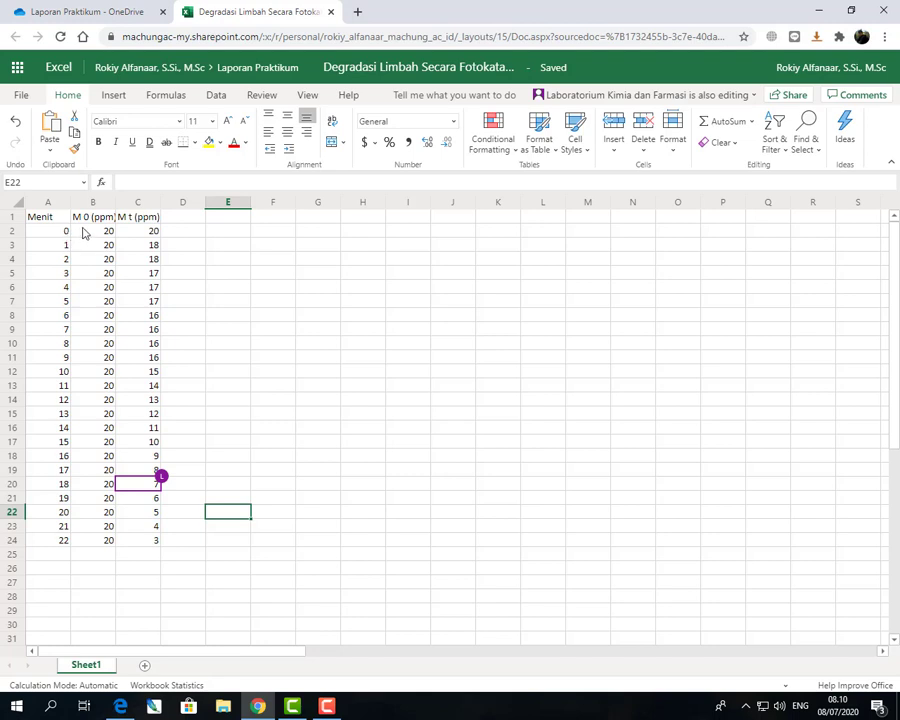
Try to select the Menit and M t (ppm) columns together without the M 0 (ppm) column between them.
left_click_drag(57, 236, 30, 545)
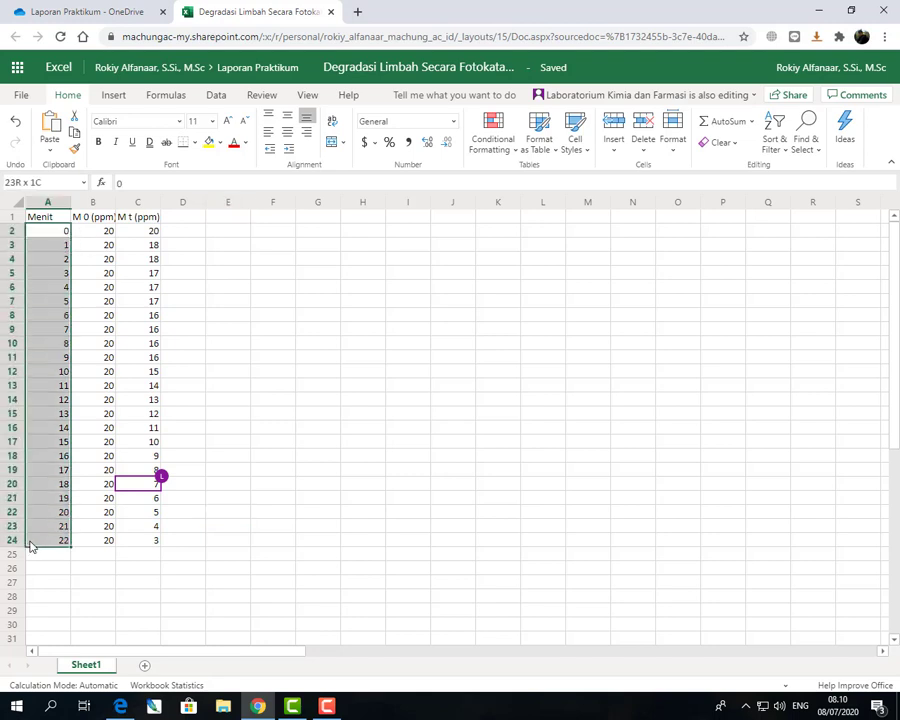
left_click(50, 202)
left_click(137, 204, "shift")
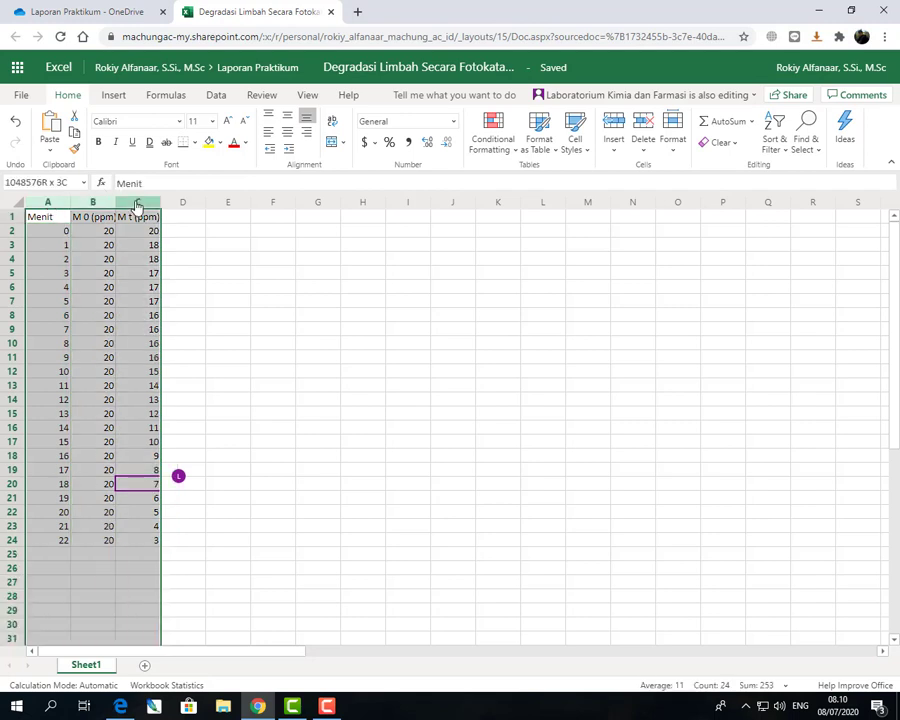
left_click_drag(165, 215, 128, 211)
left_click(52, 202)
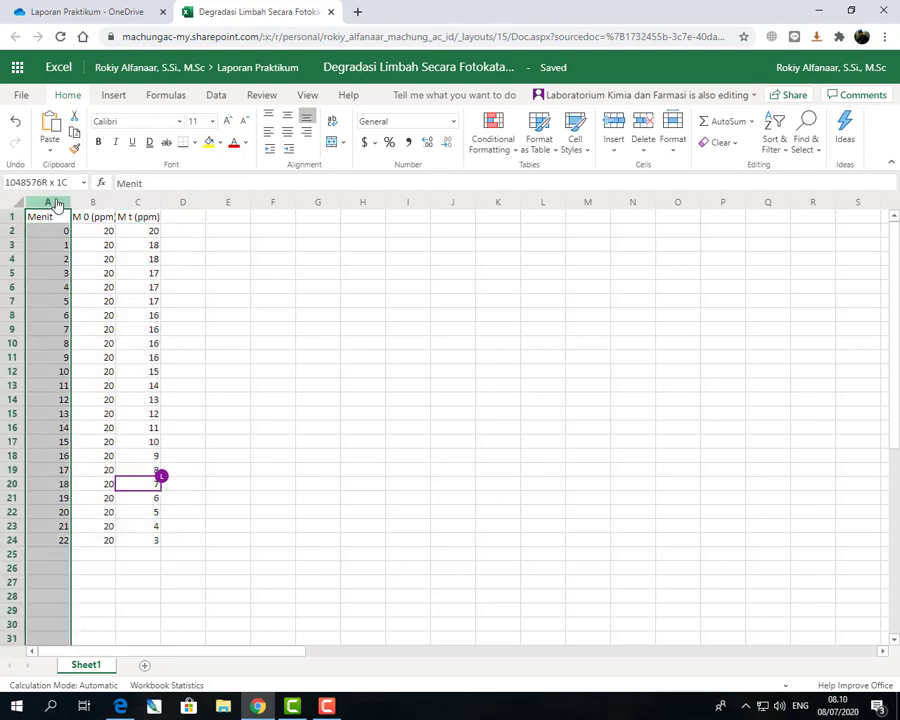
left_click(139, 204)
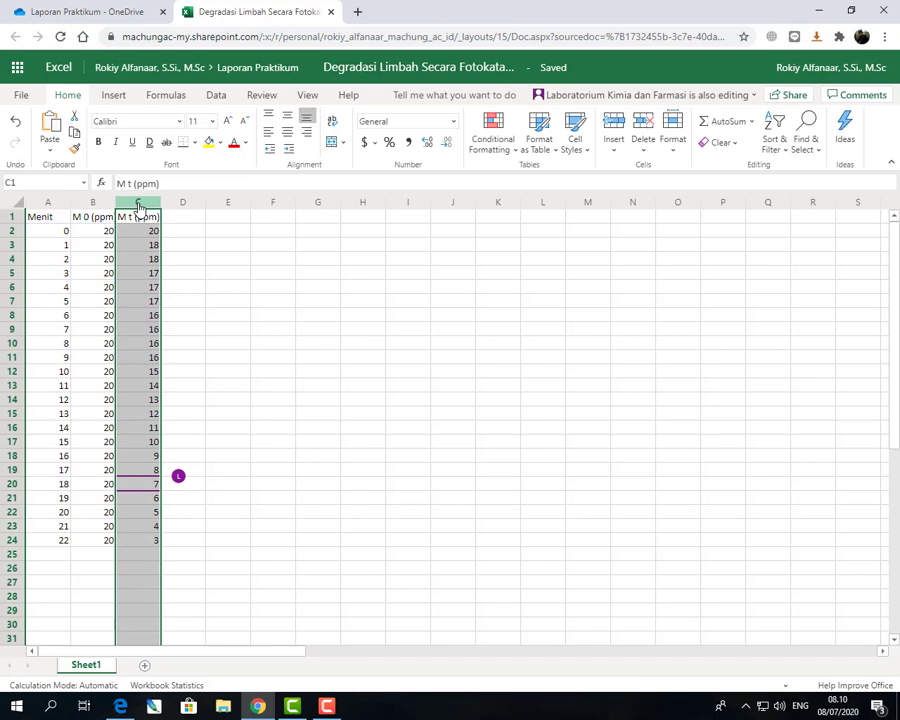
left_click(61, 220)
left_click_drag(61, 236, 50, 538)
left_click_drag(140, 217, 124, 543)
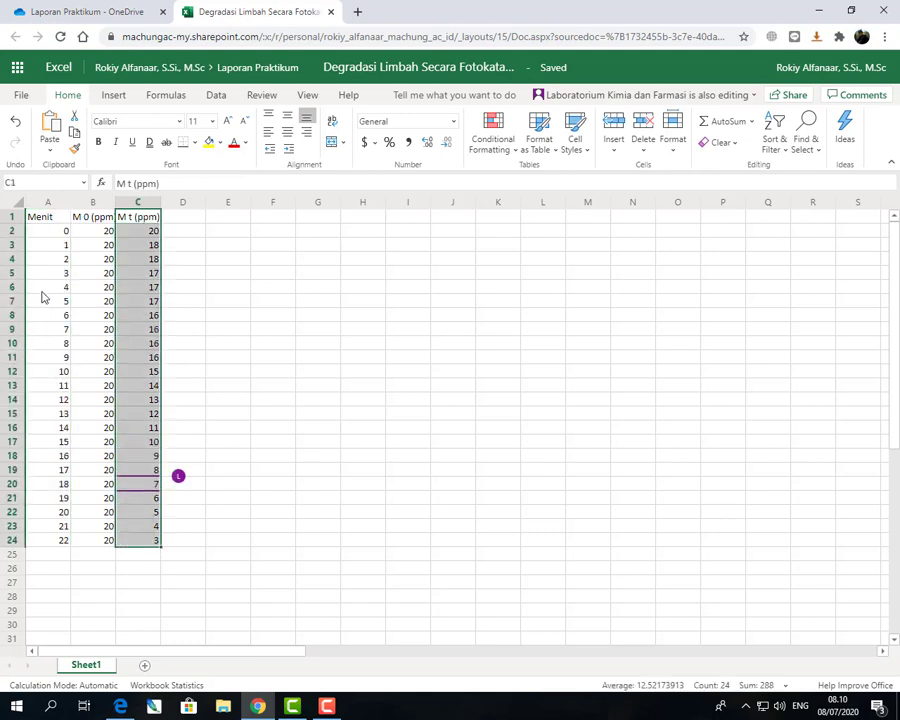
left_click_drag(58, 204, 94, 205)
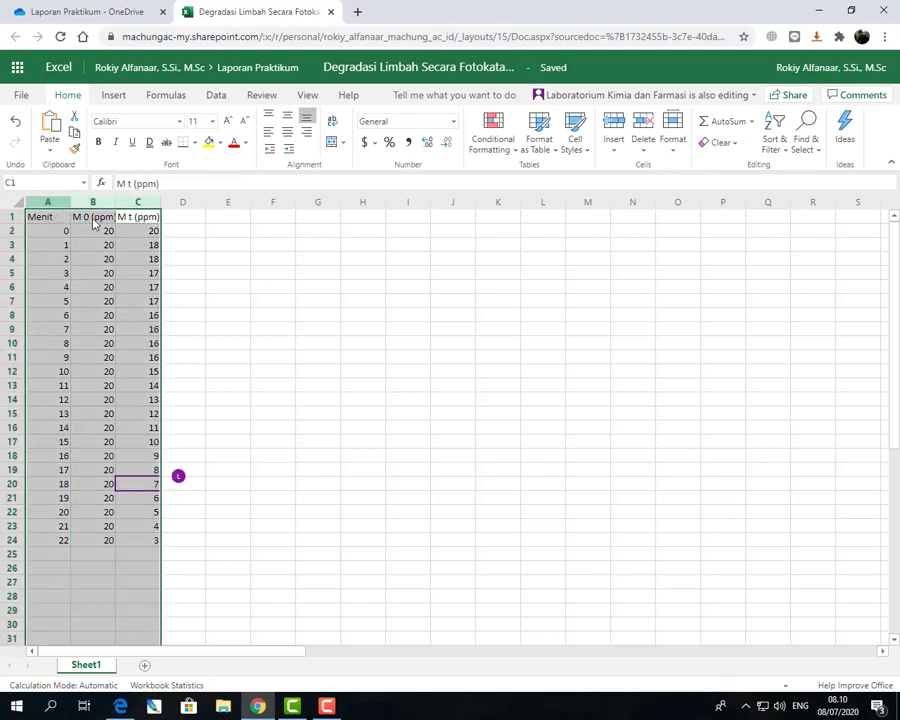
left_click(94, 205)
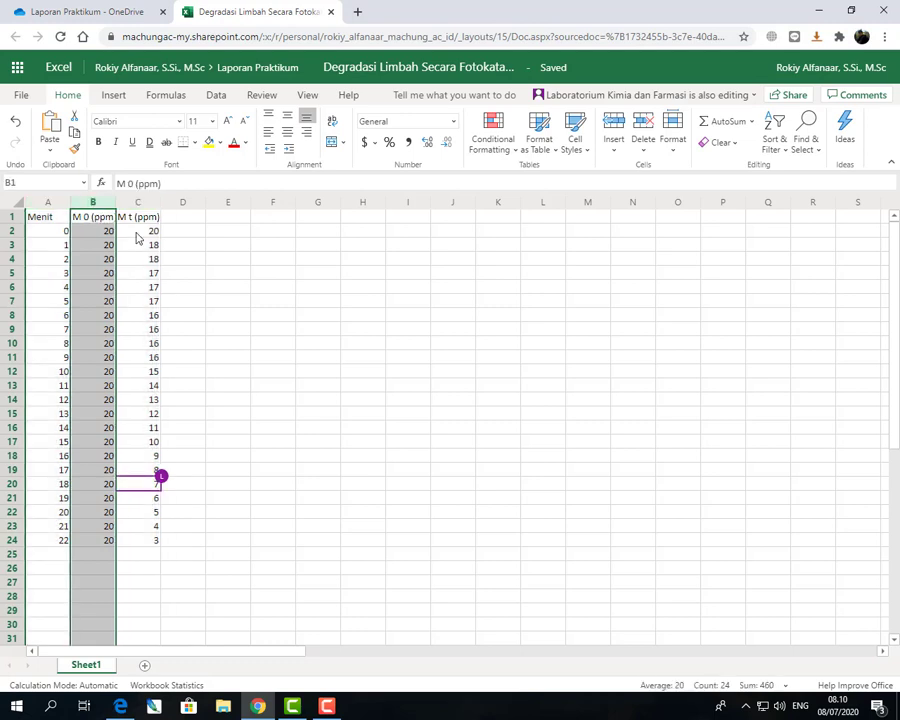
left_click(142, 205)
left_click(57, 205, "shift")
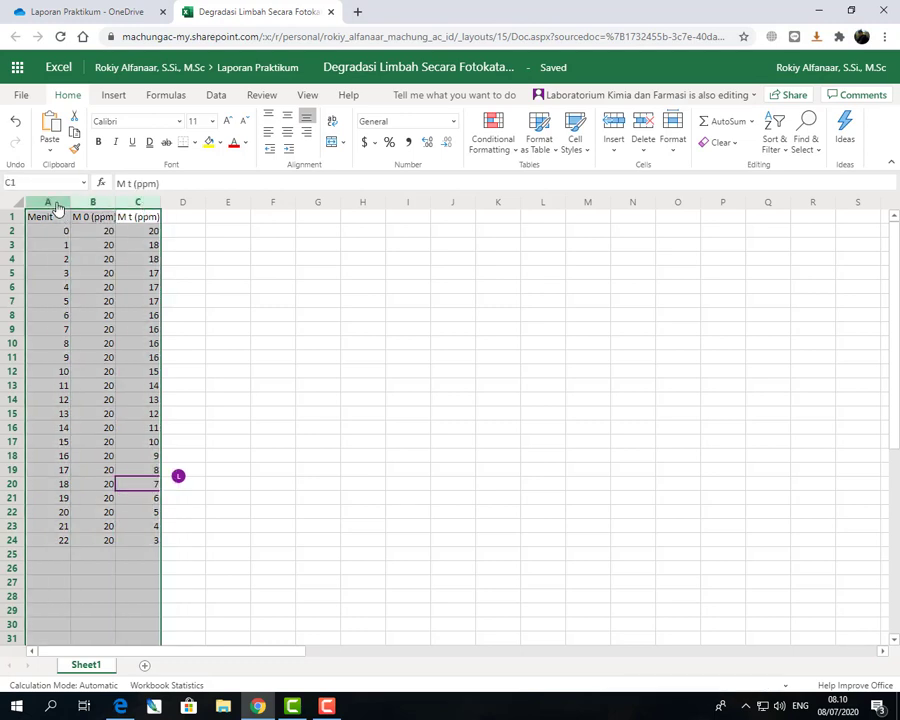
left_click(58, 205)
left_click(99, 219)
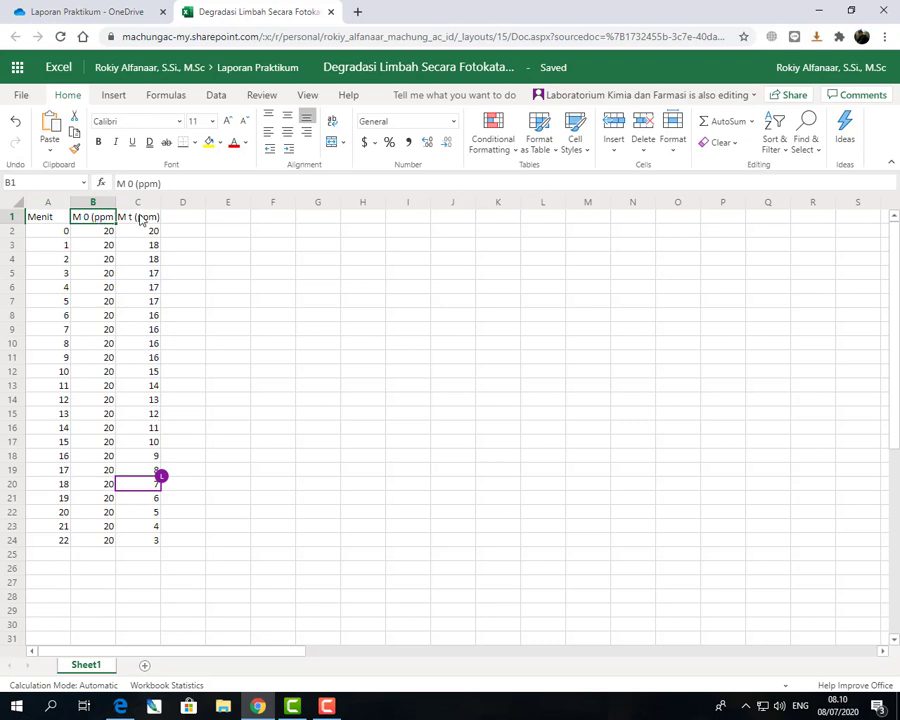
Try to select the Menit values in A2:A24 together with the non-adjacent M t (ppm) values in column C.
left_click_drag(141, 221, 120, 534)
left_click_drag(56, 538, 62, 230)
left_click(138, 231)
left_click_drag(141, 252, 139, 283)
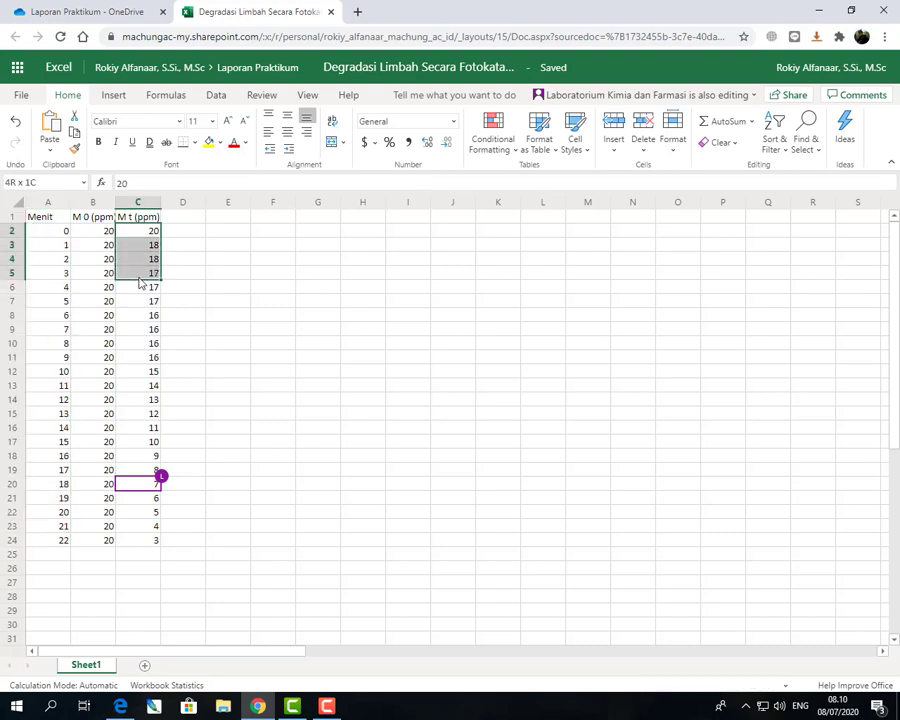
left_click(68, 234)
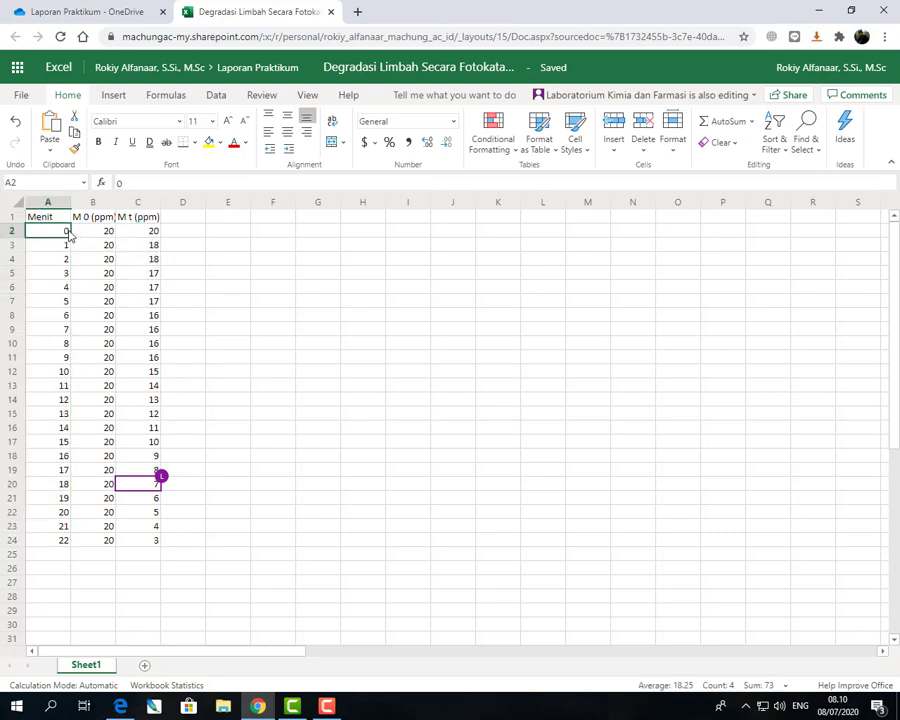
left_click(40, 541, "shift")
left_click(145, 232, "shift")
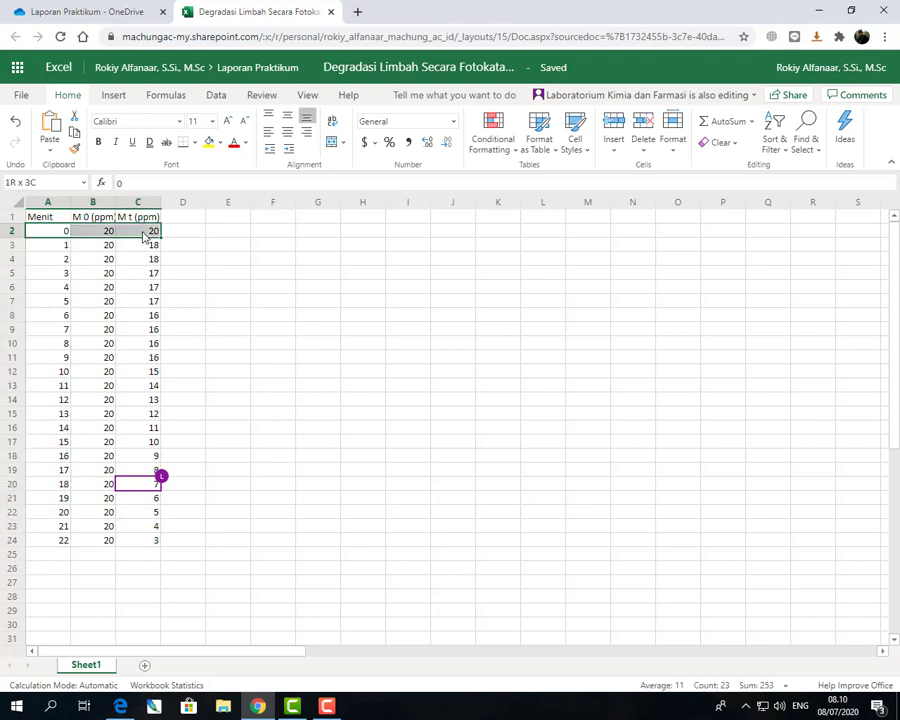
left_click(47, 236)
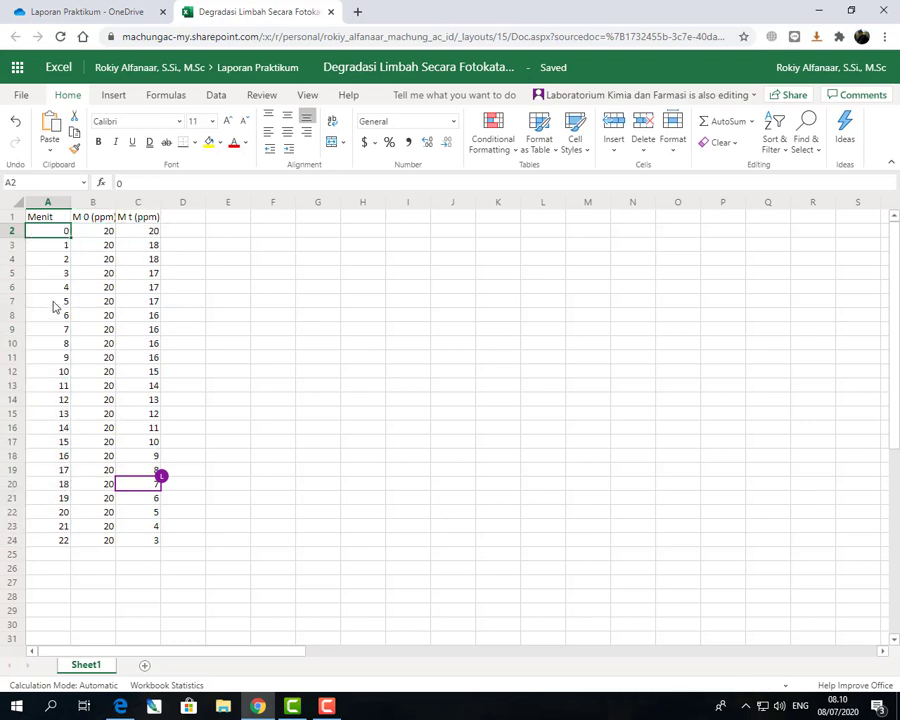
left_click(40, 541, "shift")
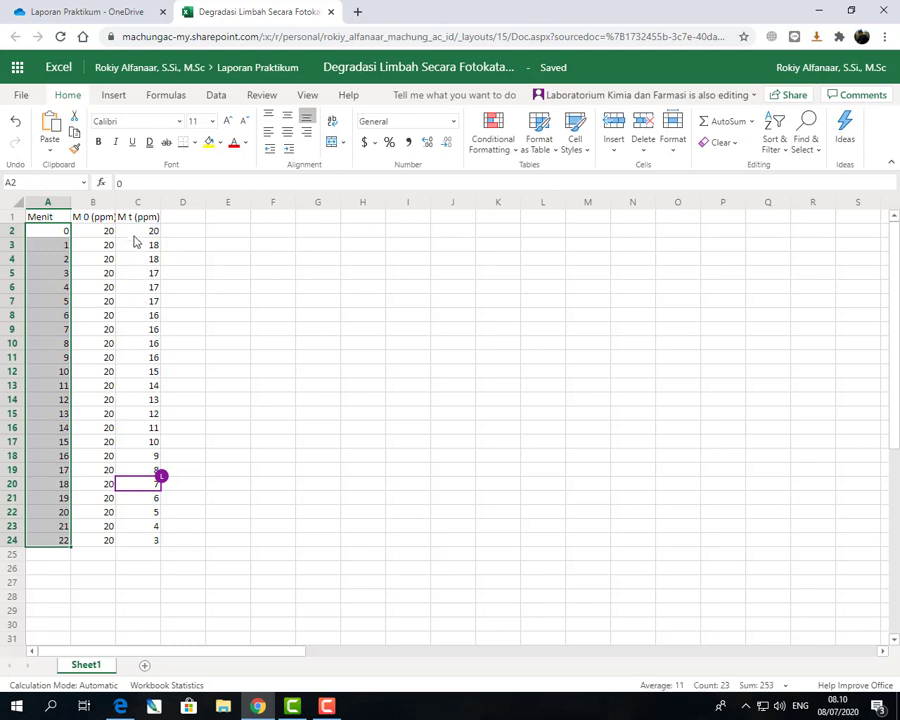
left_click_drag(145, 231, 145, 259)
left_click_drag(137, 328, 100, 398)
left_click(142, 329)
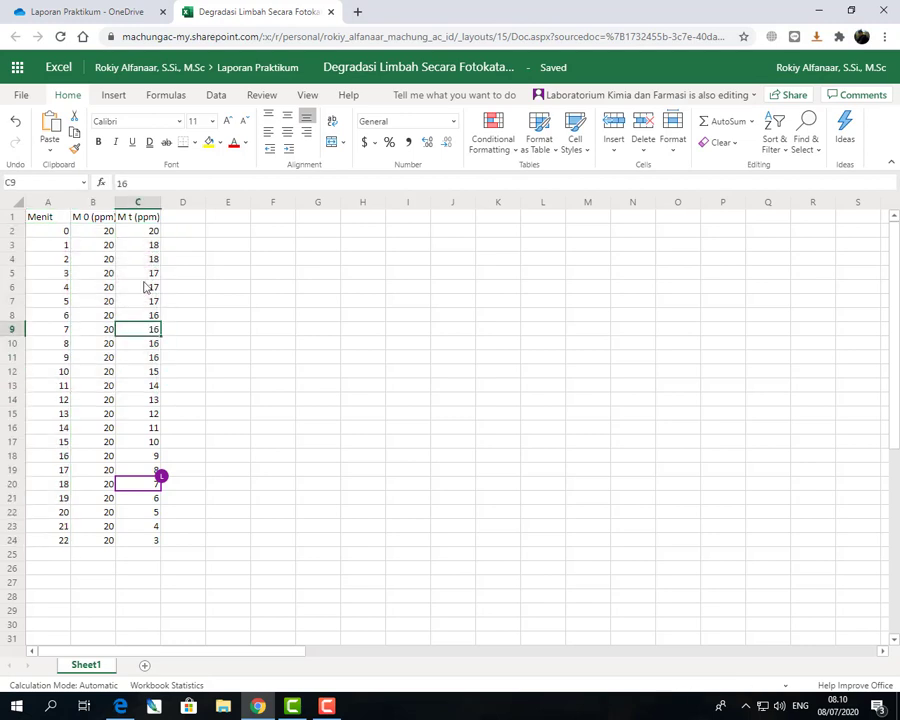
Move the M 0 (ppm) column from column B to column D and delete the emptied column B.
left_click(96, 203)
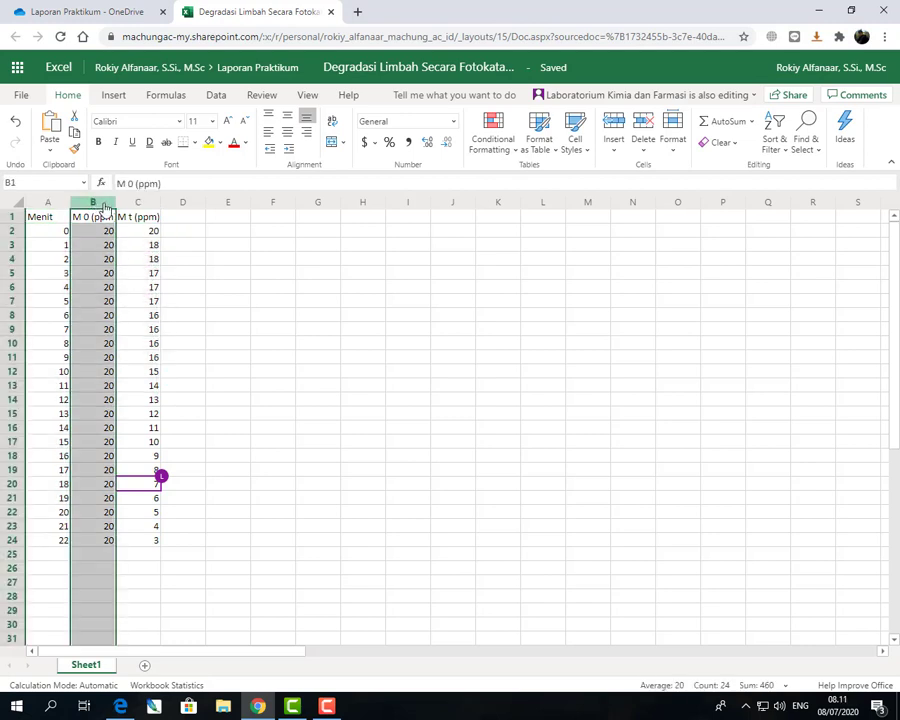
key("ctrl+x")
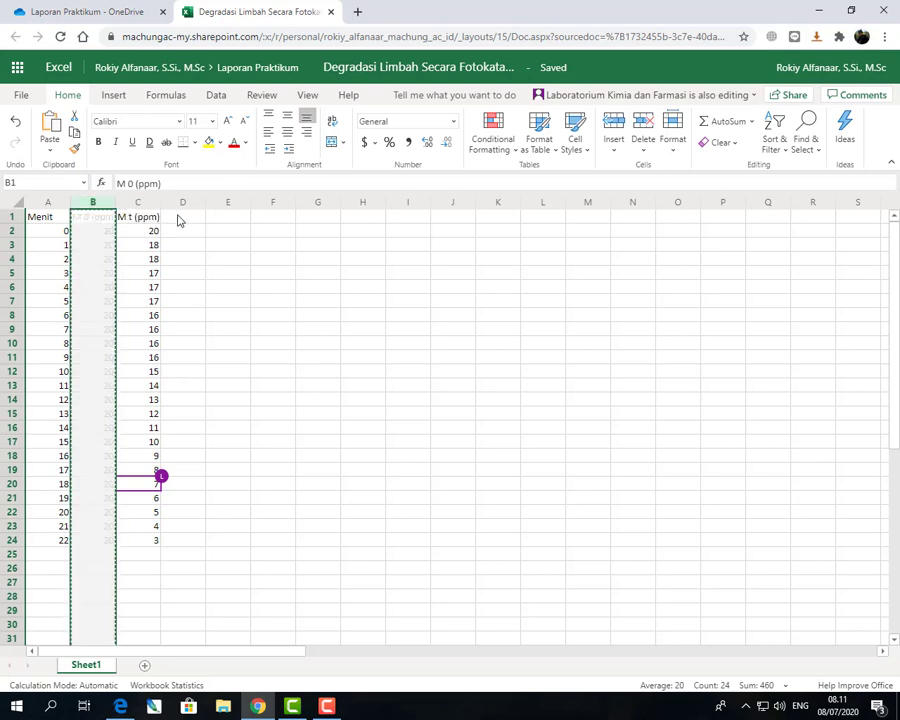
left_click(179, 219)
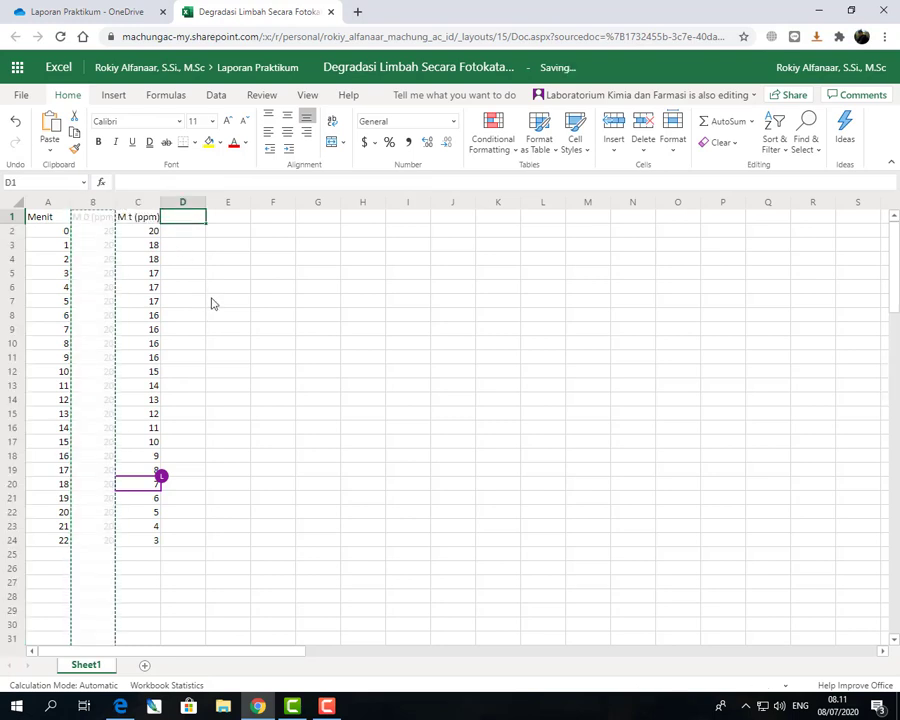
key("ctrl+v")
left_click(97, 204)
right_click(97, 204)
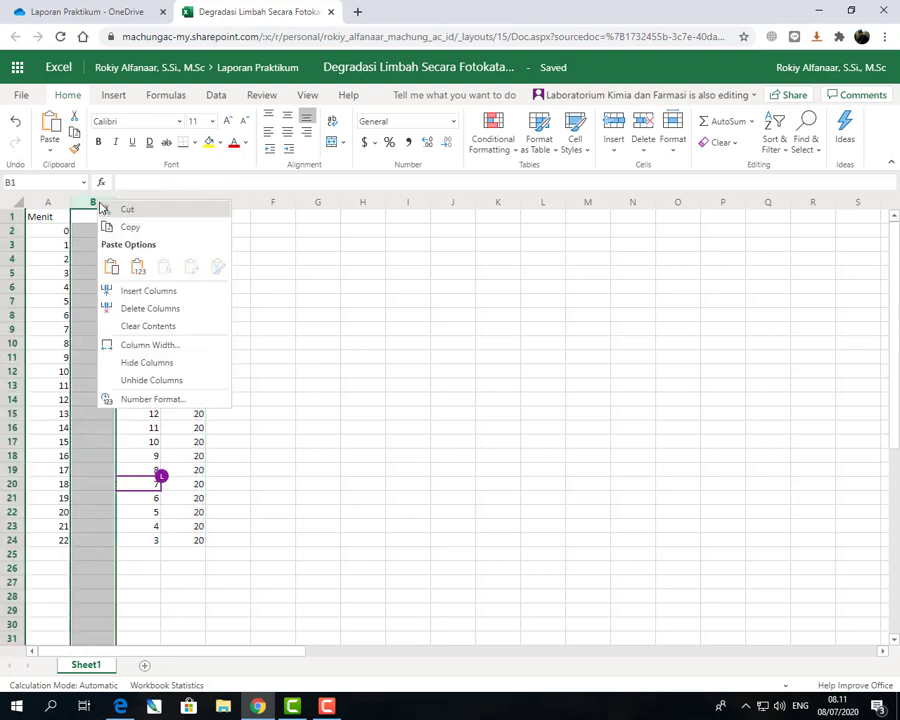
left_click(176, 309)
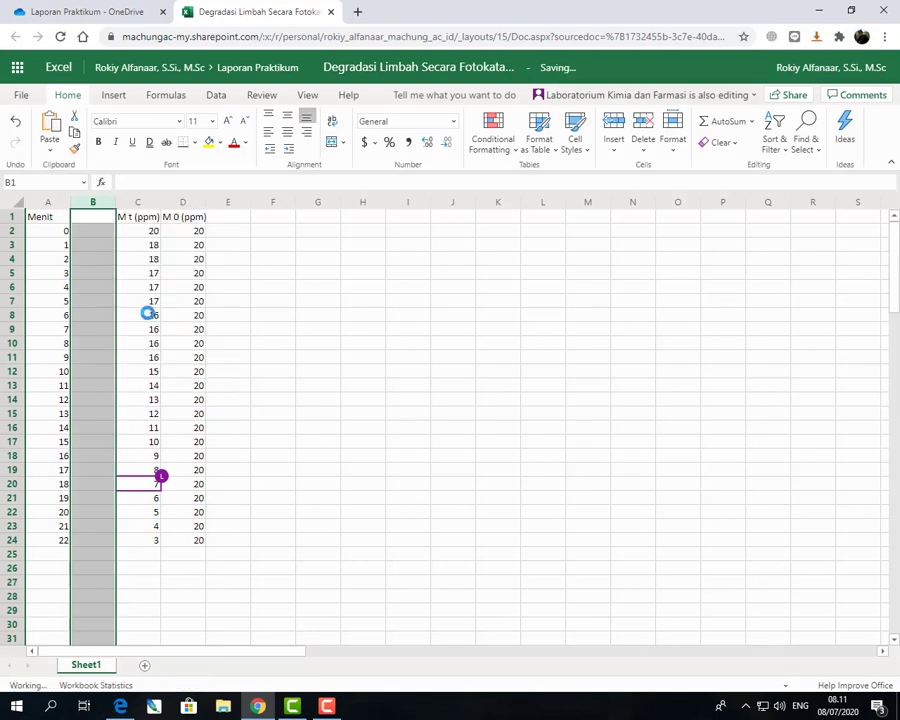
Insert a scatter chart with straight lines and markers from the Menit and M t (ppm) columns, and place it beside the data from about cell G1.
left_click(48, 205, "shift")
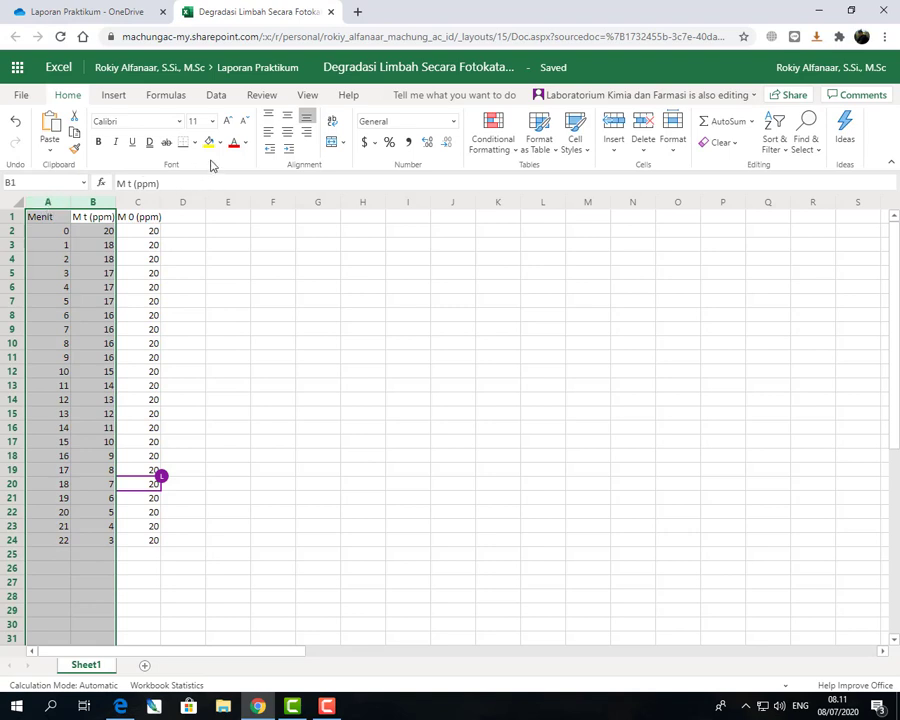
left_click(113, 95)
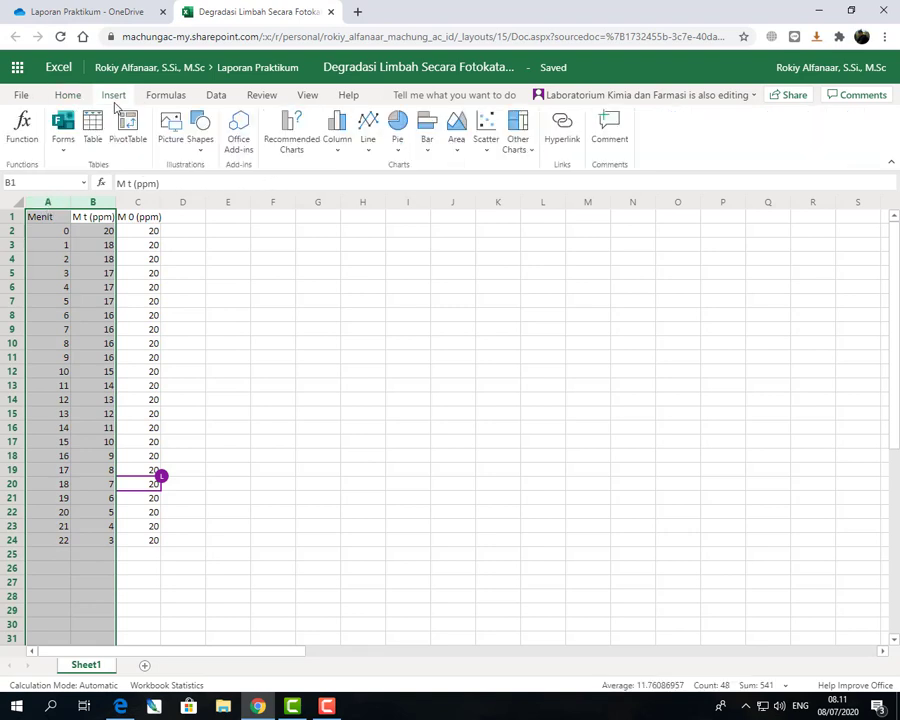
left_click(369, 150)
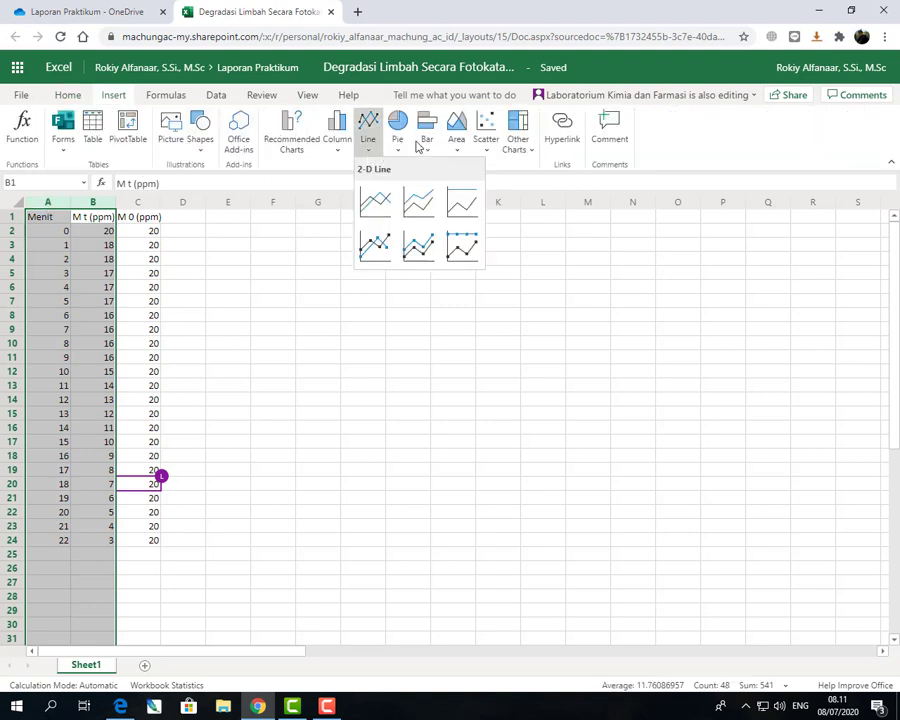
left_click(481, 141)
left_click(481, 141)
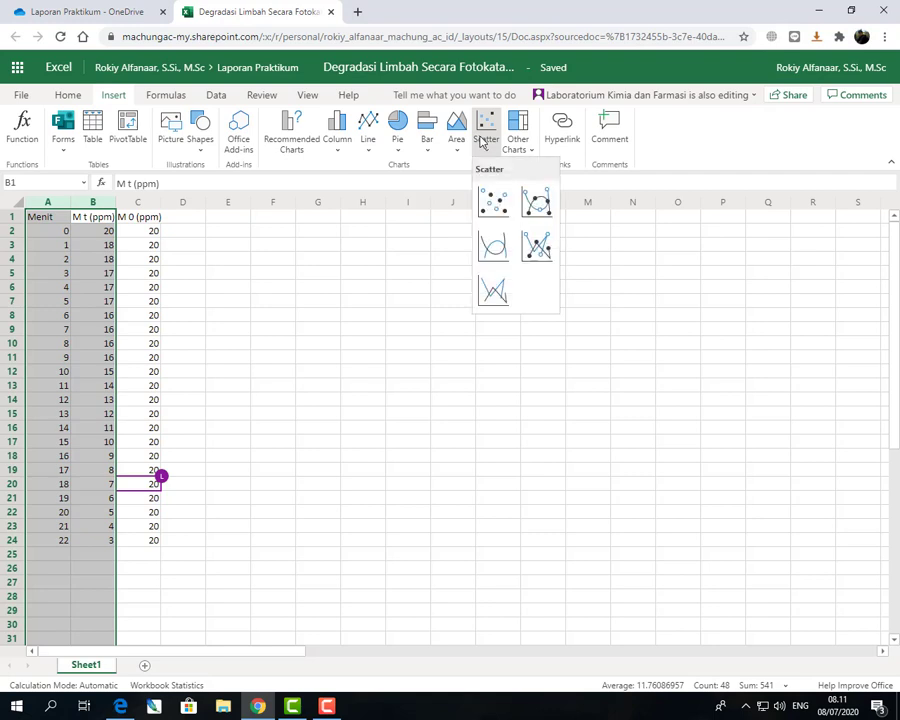
left_click(536, 245)
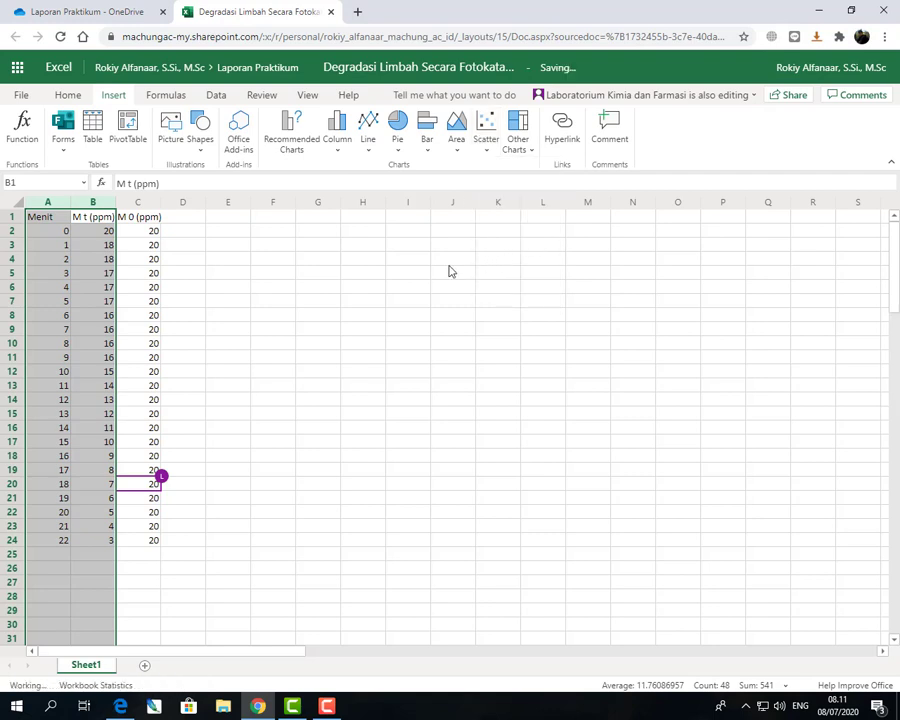
left_click_drag(404, 349, 436, 241)
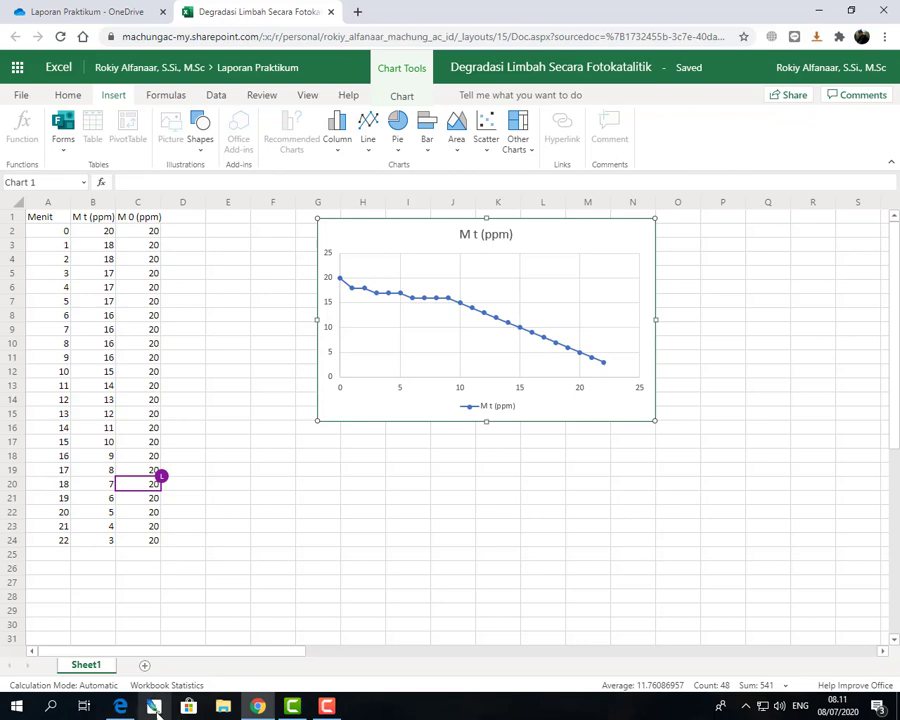
Switch to the laboratory account's workbook in Edge to check the M t (ppm) chart there.
left_click(120, 706)
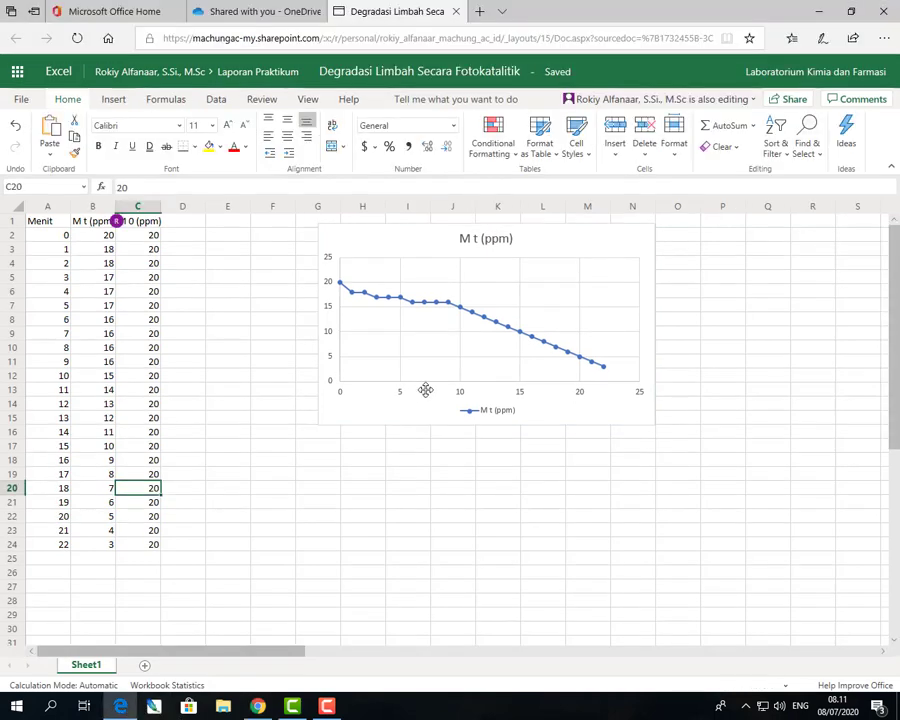